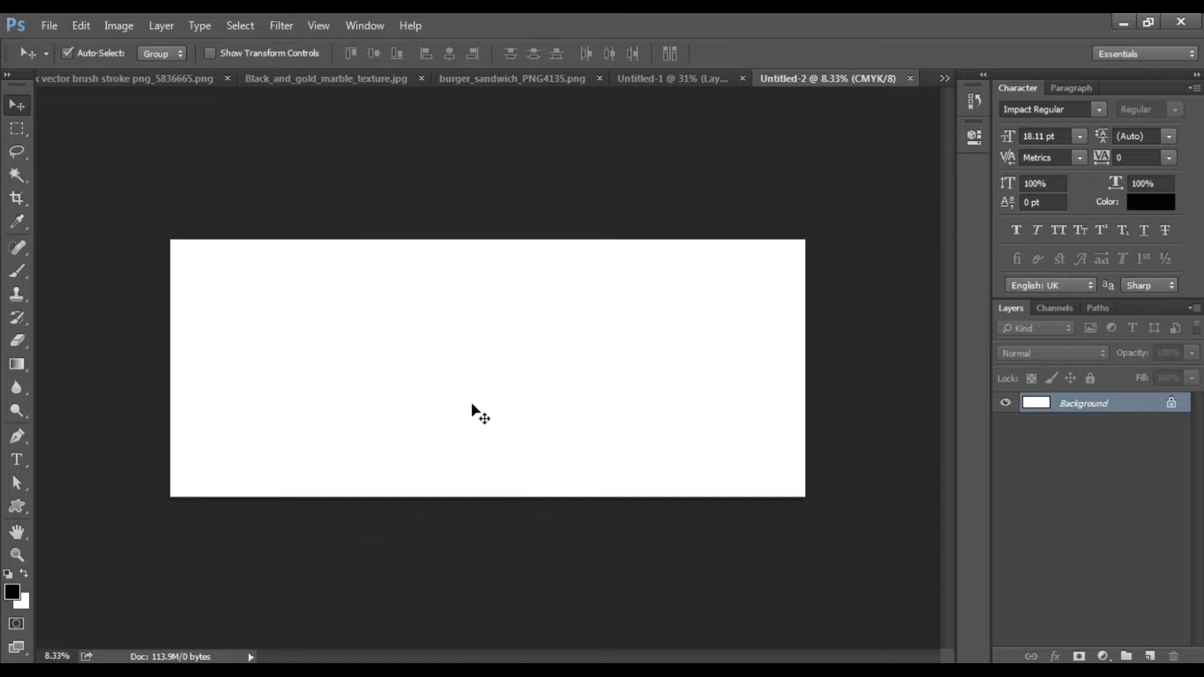
# - Check the banner's image size and add vertical guides just inside its left and right edges
pyautogui.click(726, 250)
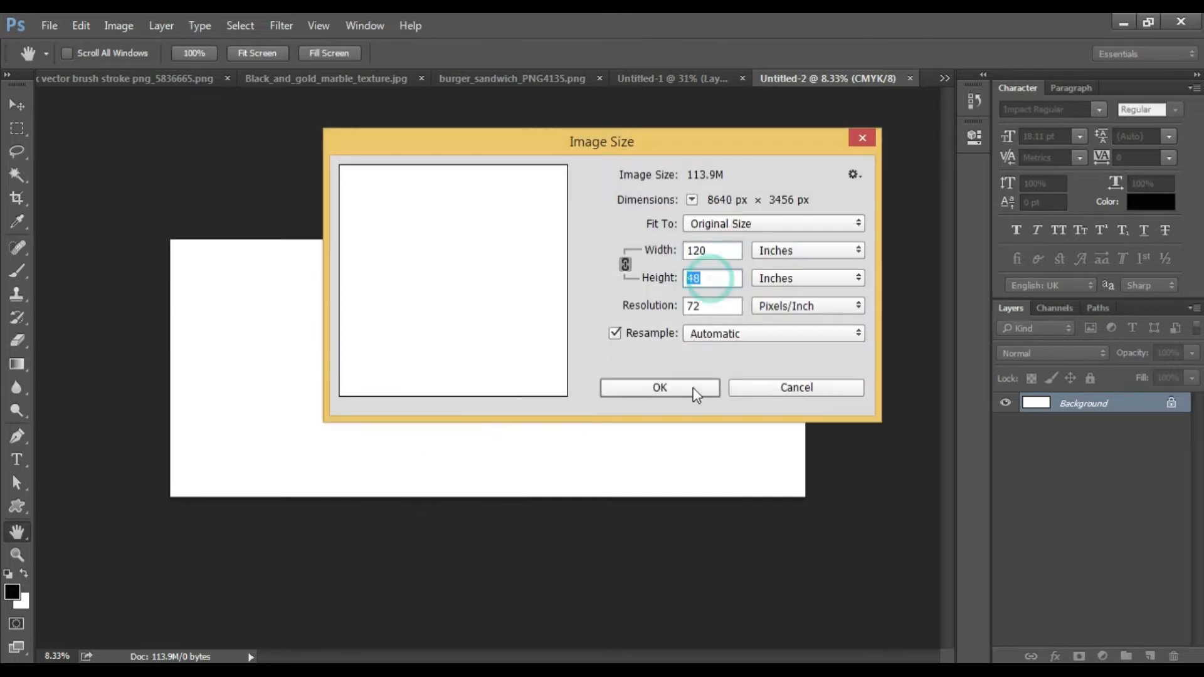
pyautogui.click(693, 389)
pyautogui.press('v')
pyautogui.hotkey('alt', 'v')
pyautogui.press('e')
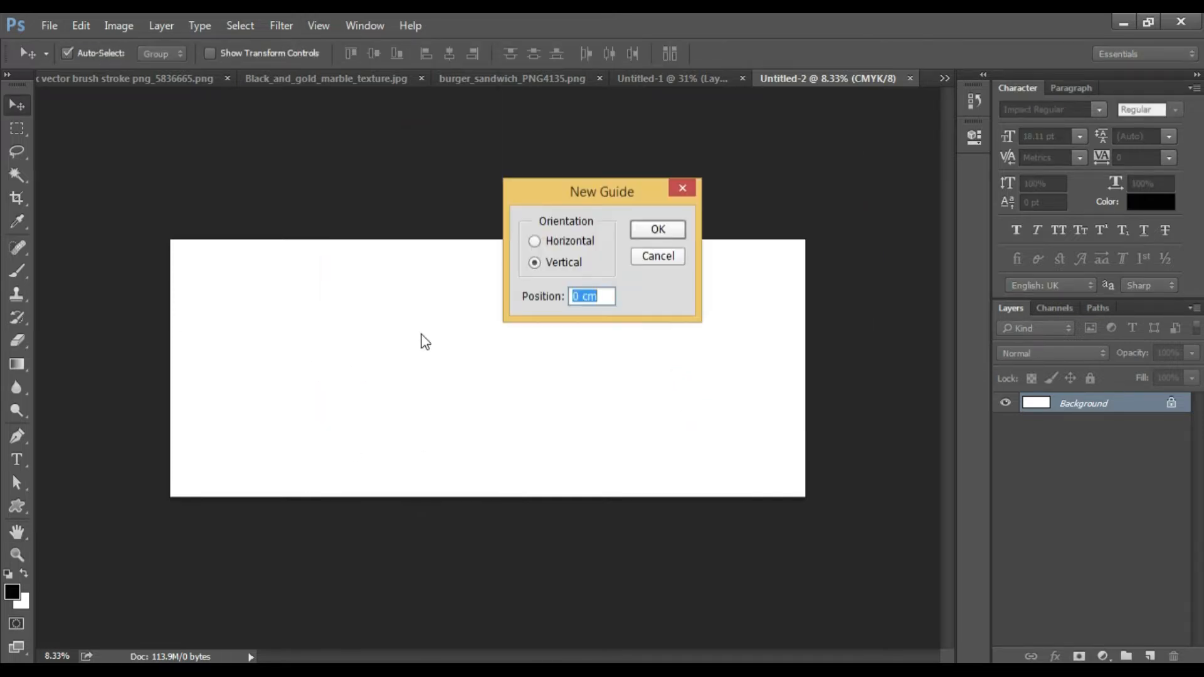
pyautogui.press('Return')
pyautogui.hotkey('alt', 'v')
pyautogui.press('e')
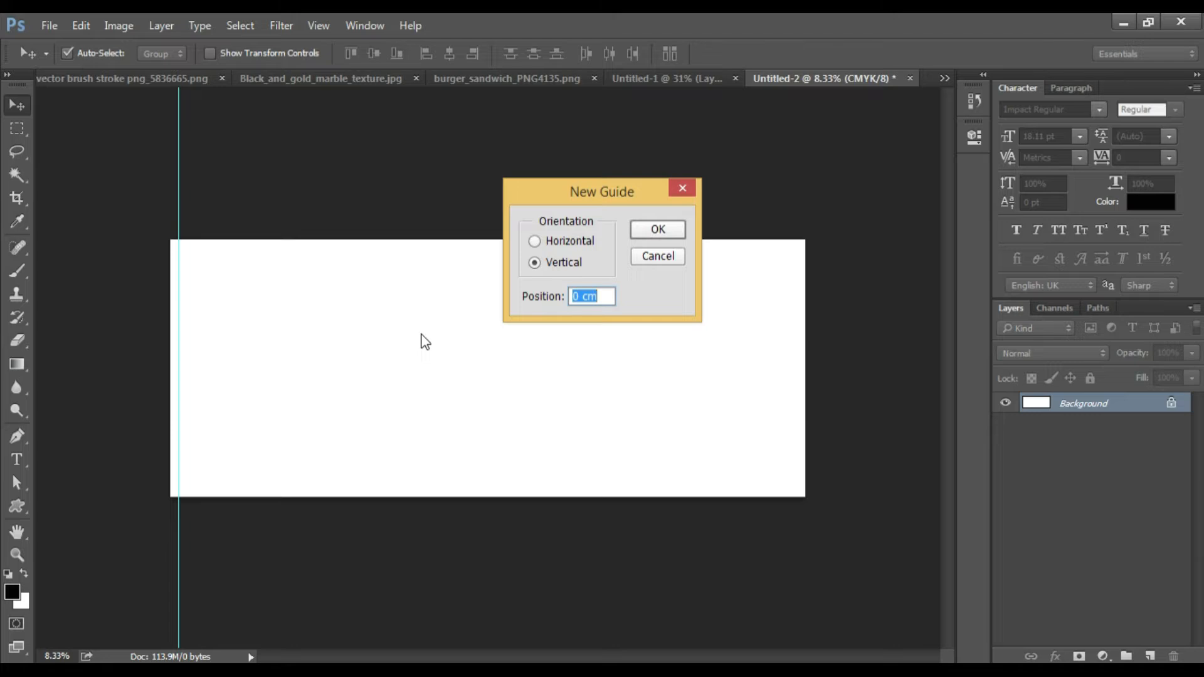
pyautogui.press('Return')
# - Add horizontal guides at 1.5 in and 46.5 in, just inside the top and bottom edges
pyautogui.hotkey('alt', 'v')
pyautogui.write('e1.5')
pyautogui.hotkey('alt', 'z')
pyautogui.press('Return')
pyautogui.hotkey('alt', 'v')
pyautogui.write('e46')
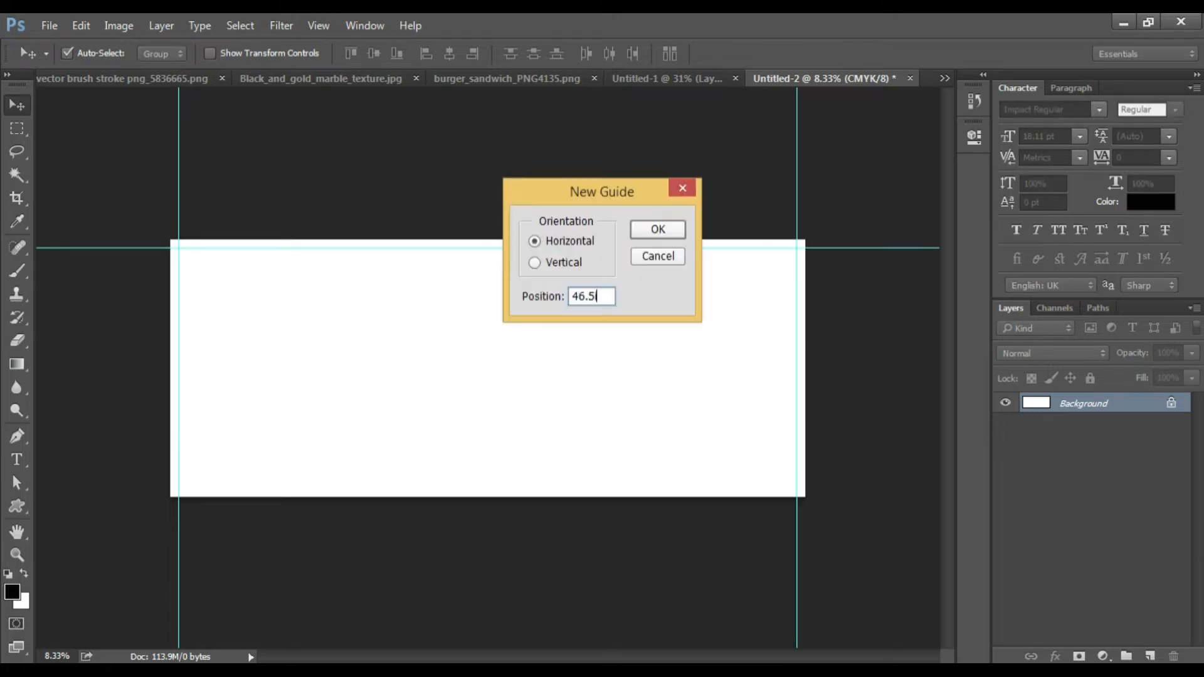
pyautogui.write('.5')
pyautogui.press('Return')
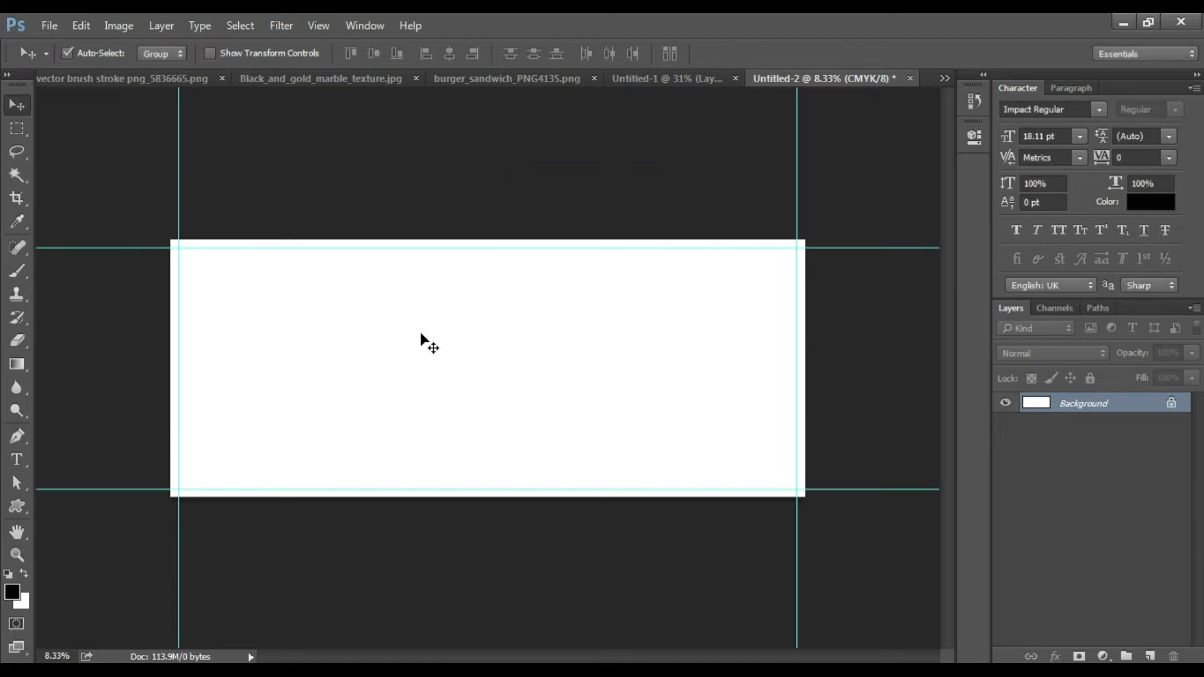
# - Copy the black marble texture into the banner and stretch it to cover the whole canvas
pyautogui.click(327, 80)
pyautogui.moveTo(527, 281); pyautogui.dragTo(559, 285)
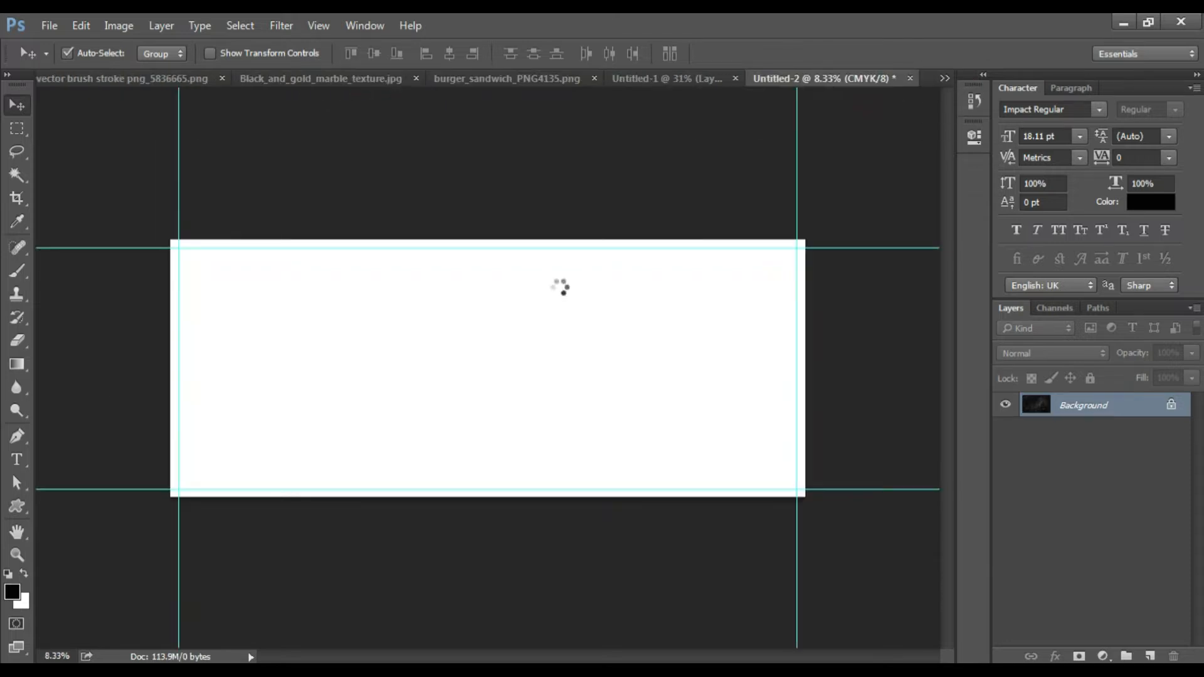
pyautogui.hotkey('ctrl', 't')
pyautogui.moveTo(615, 370); pyautogui.dragTo(811, 370)
pyautogui.moveTo(489, 294); pyautogui.dragTo(490, 241)
pyautogui.press('Return')
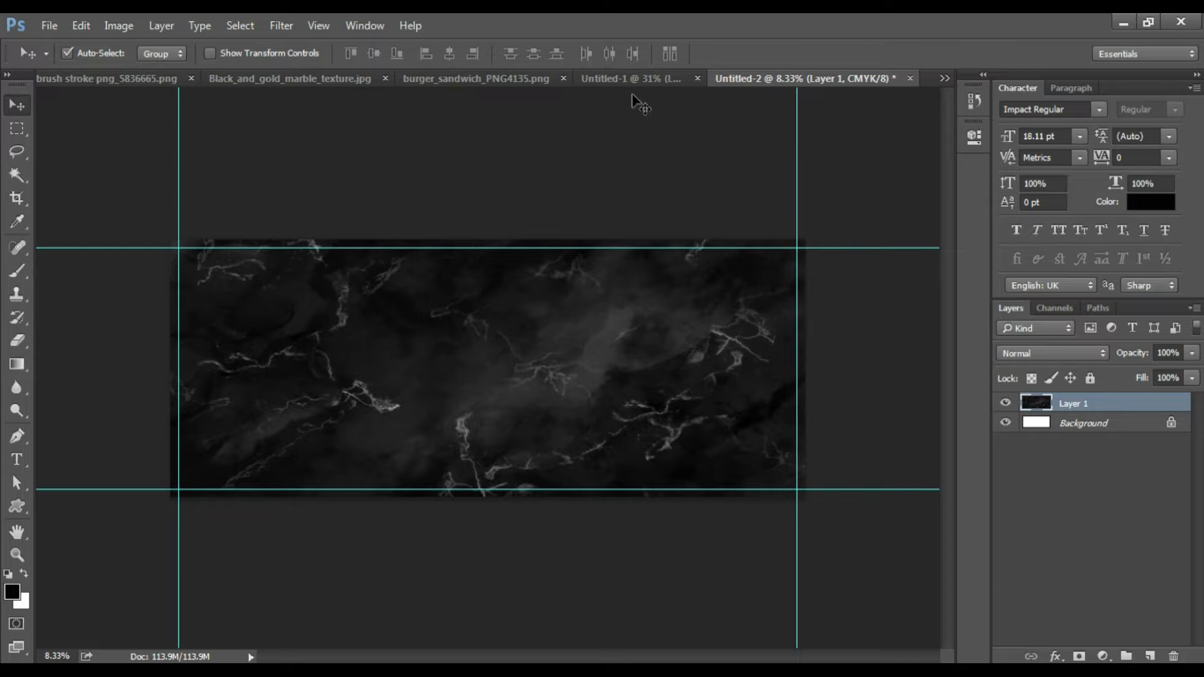
# - Close the Black_and_gold_marble_texture.jpg document without saving its changes
pyautogui.click(484, 78)
pyautogui.moveTo(538, 279); pyautogui.dragTo(809, 79)
pyautogui.click(476, 78)
pyautogui.hotkey('ctrl', 'w')
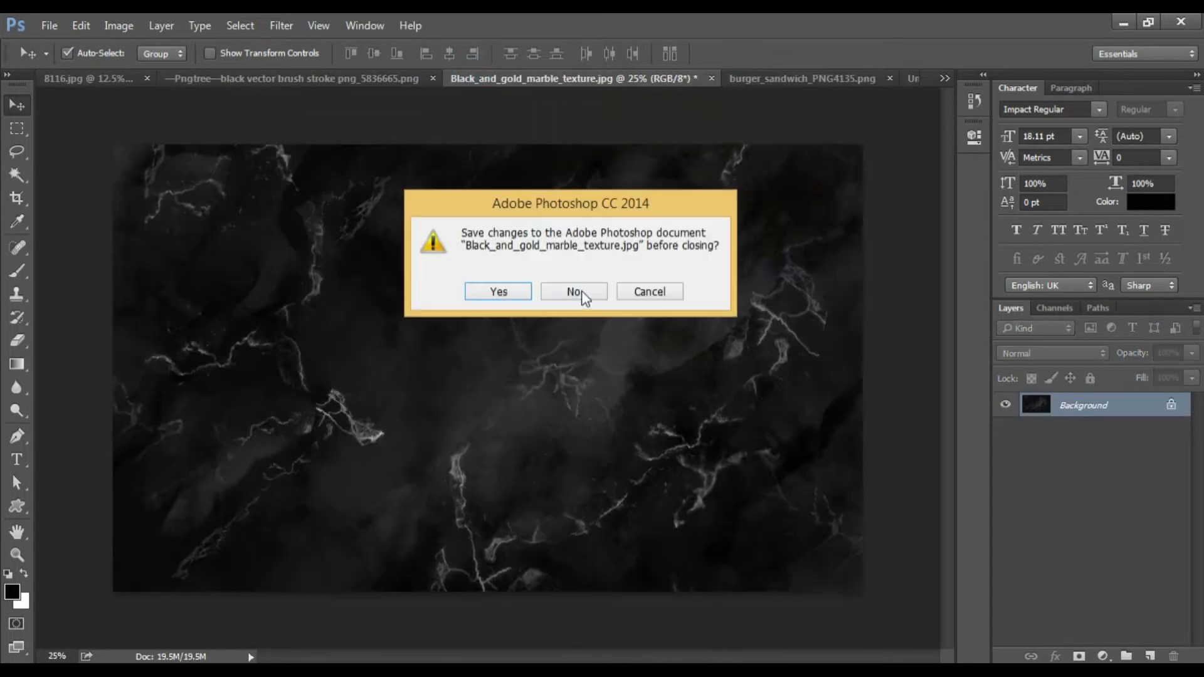
pyautogui.click(582, 292)
# - Copy the burger image into the banner, position it on the right half and tilt it slightly clockwise
pyautogui.click(566, 78)
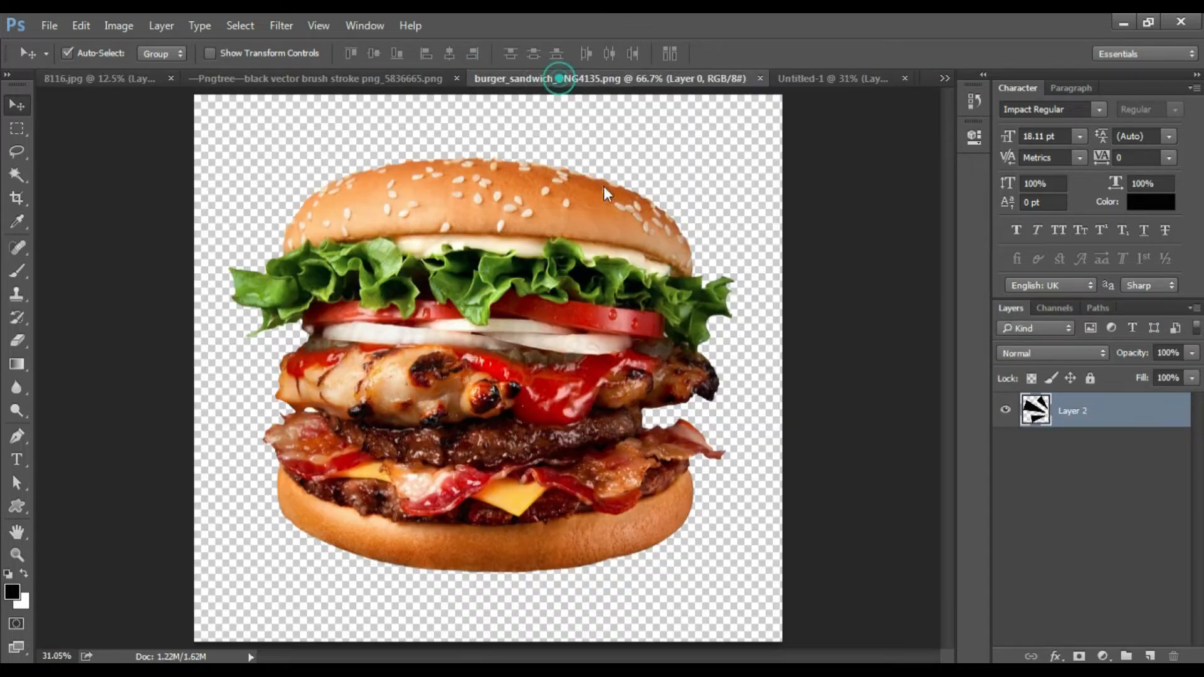
pyautogui.moveTo(586, 224); pyautogui.dragTo(662, 506)
pyautogui.hotkey('ctrl', 't')
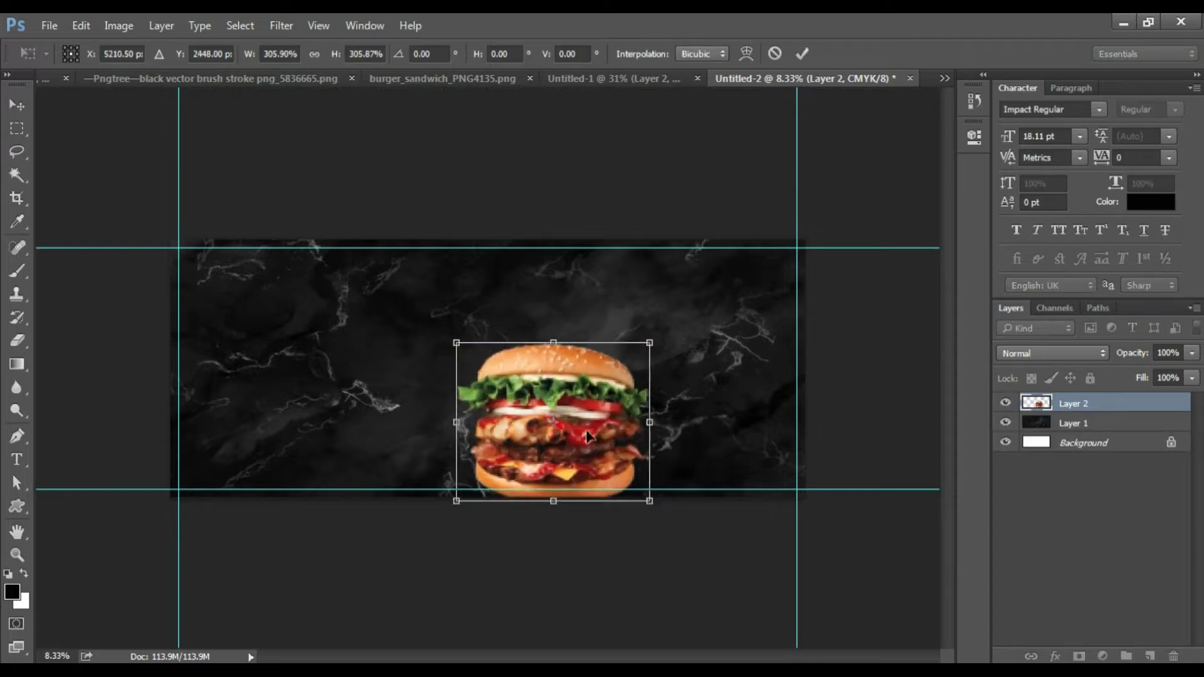
pyautogui.moveTo(564, 414); pyautogui.dragTo(665, 402)
pyautogui.moveTo(762, 380); pyautogui.dragTo(778, 396)
pyautogui.press('Return')
# - Adjust the burger's Levels with midtones at 0.91 and the white input level at 231
pyautogui.hotkey('ctrl', 'l')
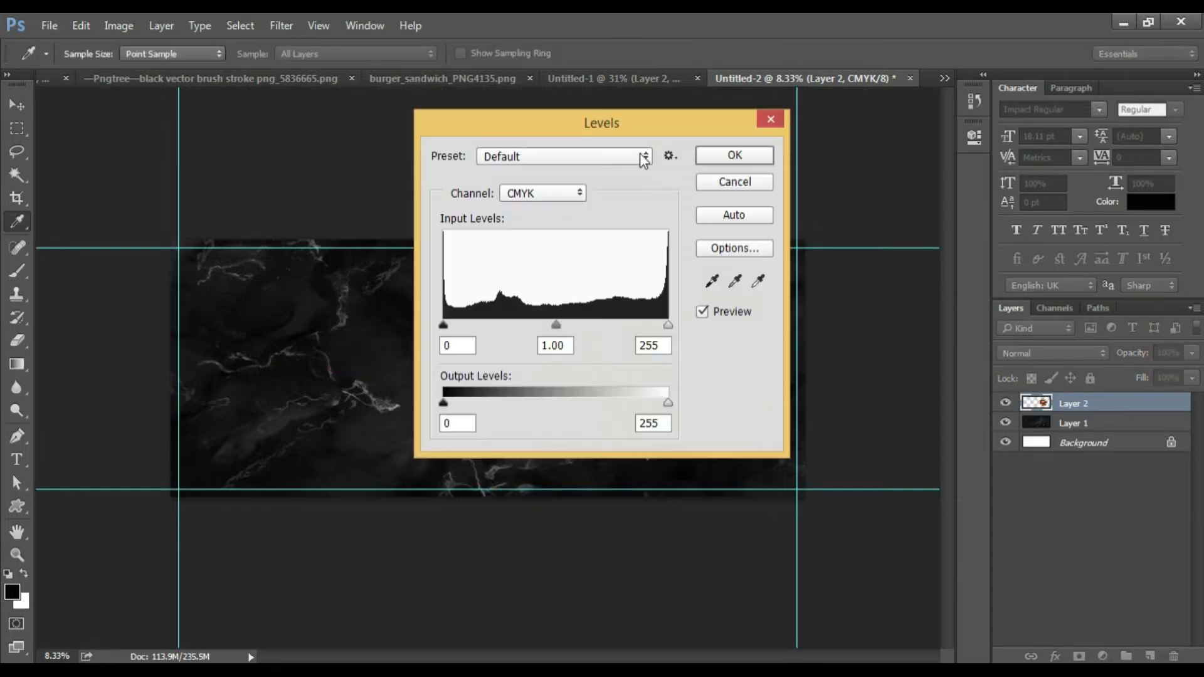
pyautogui.moveTo(623, 129); pyautogui.dragTo(427, 131)
pyautogui.moveTo(474, 329); pyautogui.dragTo(448, 333)
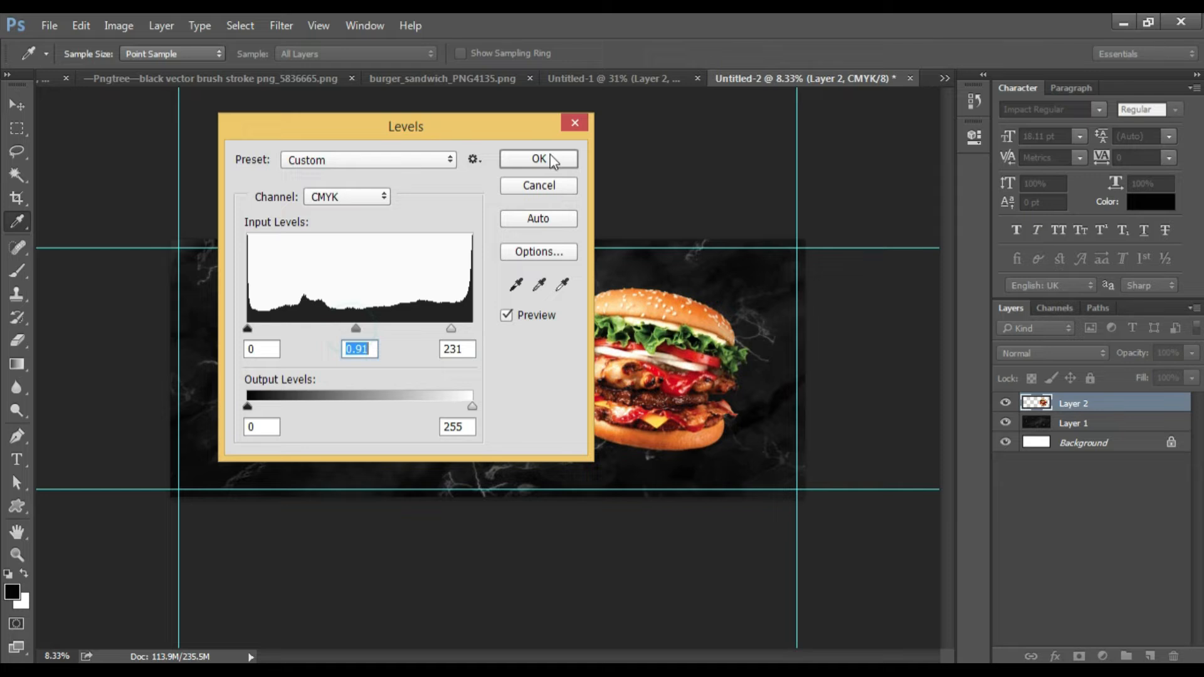
pyautogui.click(539, 159)
# - Boost the burger's colours with Hue/Saturation, raising the saturation and slightly raising the lightness
pyautogui.hotkey('ctrl', 'u')
pyautogui.moveTo(586, 134); pyautogui.dragTo(307, 147)
pyautogui.moveTo(283, 307); pyautogui.dragTo(358, 310)
pyautogui.moveTo(283, 354)
pyautogui.mouseDown()
pyautogui.moveTo(269, 355)
pyautogui.moveTo(289, 355)
pyautogui.mouseUp()
pyautogui.click(463, 171)
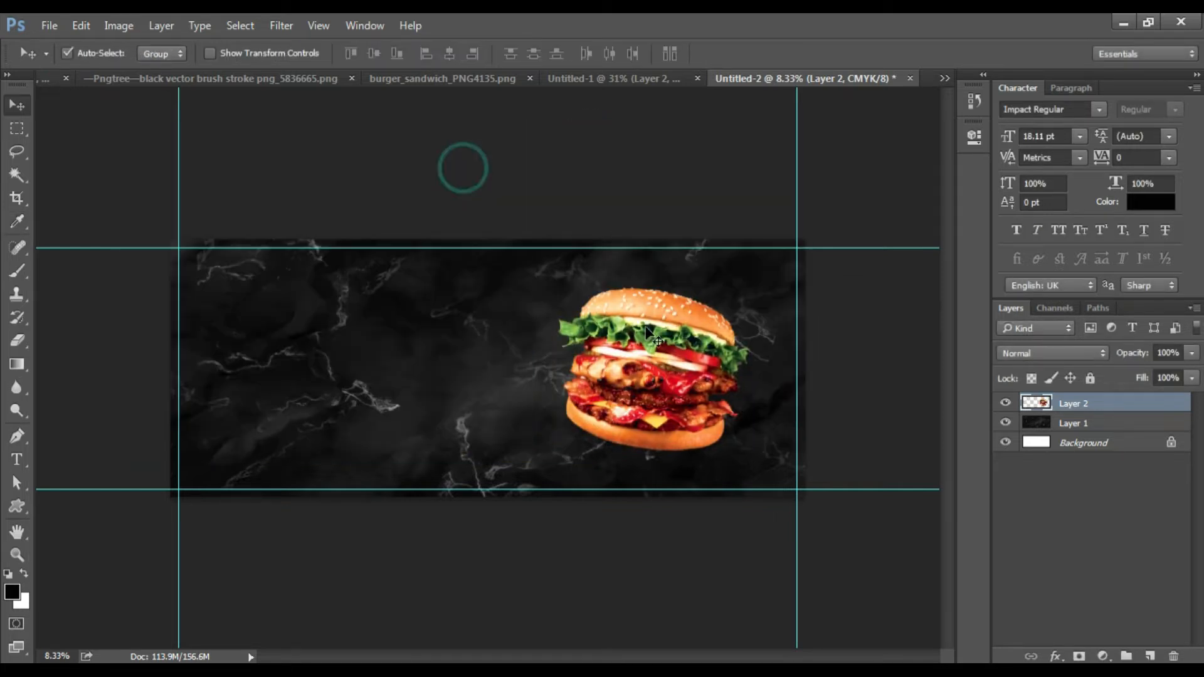
# - Nudge the burger slightly down and close its source document
pyautogui.moveTo(664, 337); pyautogui.dragTo(665, 342)
pyautogui.click(478, 79)
pyautogui.hotkey('ctrl', 'w')
# - Copy the black brush stroke into the banner and scale it down in the upper left area
pyautogui.click(398, 79)
pyautogui.moveTo(812, 81)
pyautogui.mouseDown()
pyautogui.moveTo(516, 254)
pyautogui.moveTo(473, 321)
pyautogui.mouseUp()
pyautogui.hotkey('ctrl', 't')
pyautogui.moveTo(355, 385); pyautogui.dragTo(349, 320)
pyautogui.moveTo(490, 243)
pyautogui.mouseDown()
pyautogui.moveTo(416, 252)
pyautogui.moveTo(427, 305)
pyautogui.mouseUp()
pyautogui.press('Return')
# - Apply a Color Overlay to the brush stroke in red with C 0, M 100, Y 100
pyautogui.doubleClick(1118, 403)
pyautogui.click(611, 355)
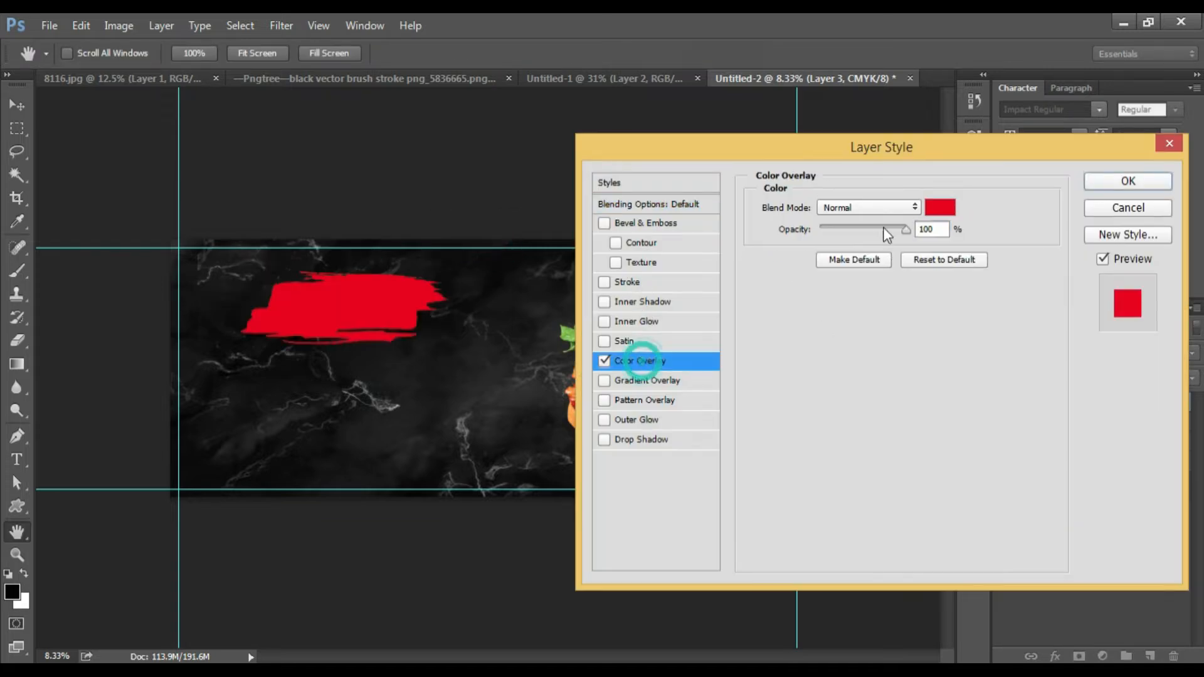
pyautogui.click(941, 207)
pyautogui.write('0')
pyautogui.press('Tab')
pyautogui.write('100')
pyautogui.press('Tab')
pyautogui.write('100')
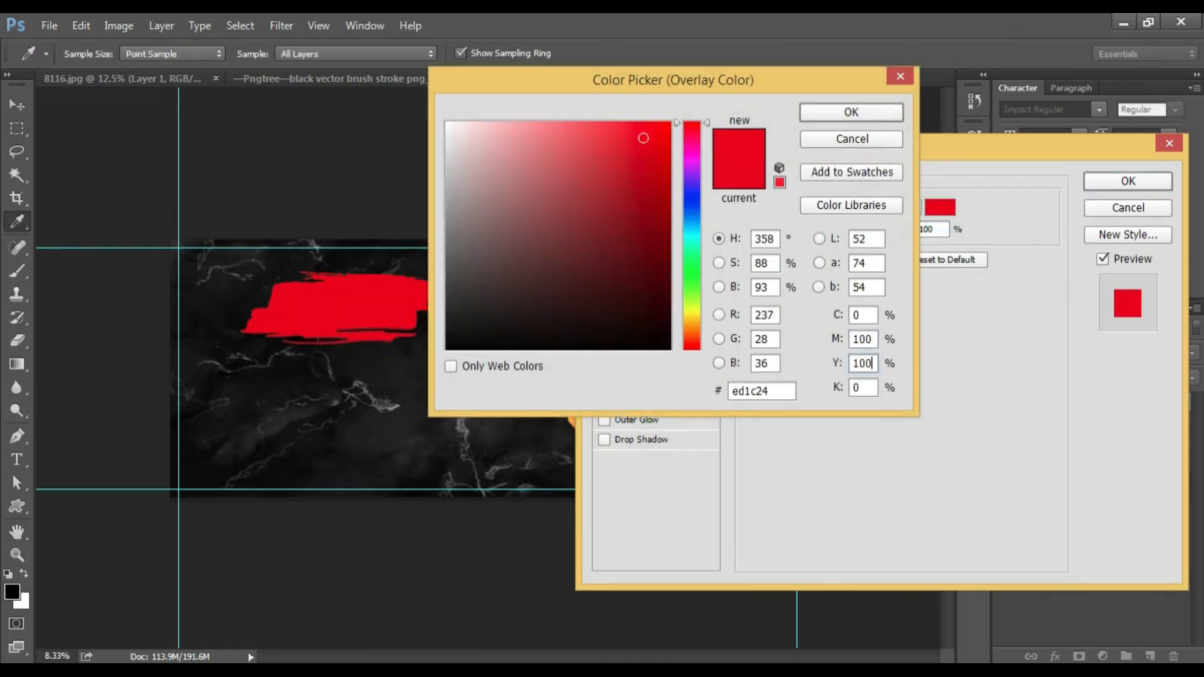
pyautogui.press('Return')
pyautogui.click(1125, 175)
# - Close the brush stroke document and copy the yellow torn brush shape from 8116.jpg into the banner
pyautogui.click(295, 78)
pyautogui.hotkey('ctrl', 'w')
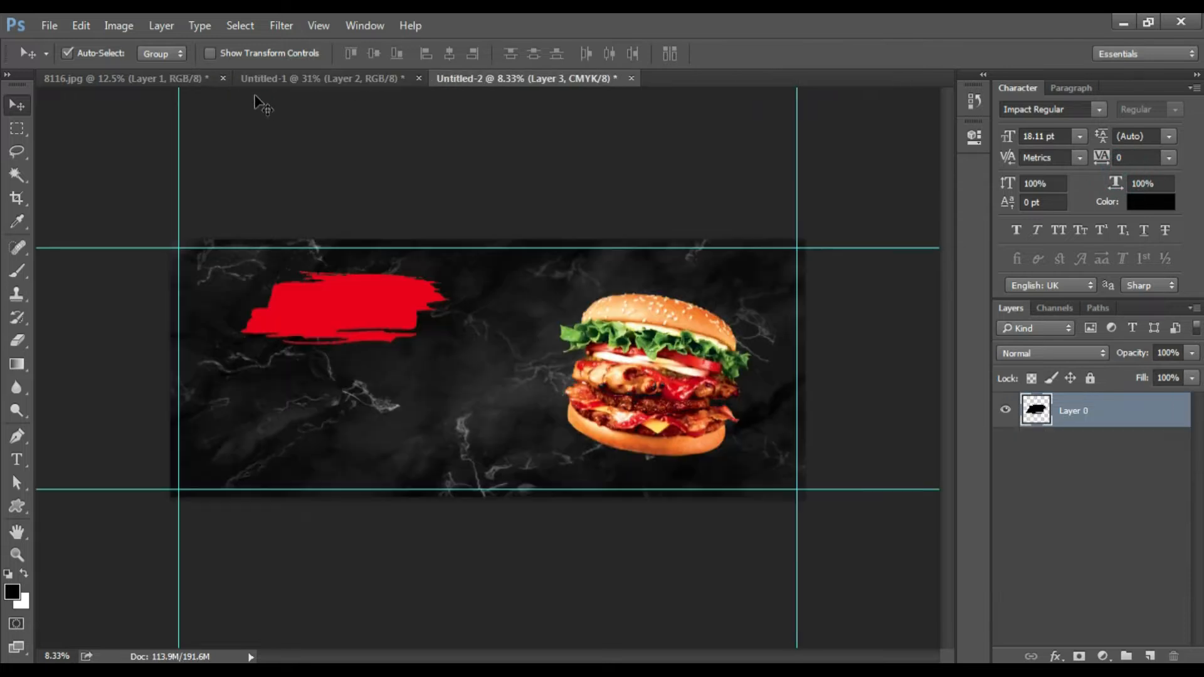
pyautogui.click(185, 78)
pyautogui.moveTo(427, 321); pyautogui.dragTo(546, 376)
# - Copy the layer style of the small red brush stroke onto the yellow brush shape's layer
pyautogui.doubleClick(1134, 402)
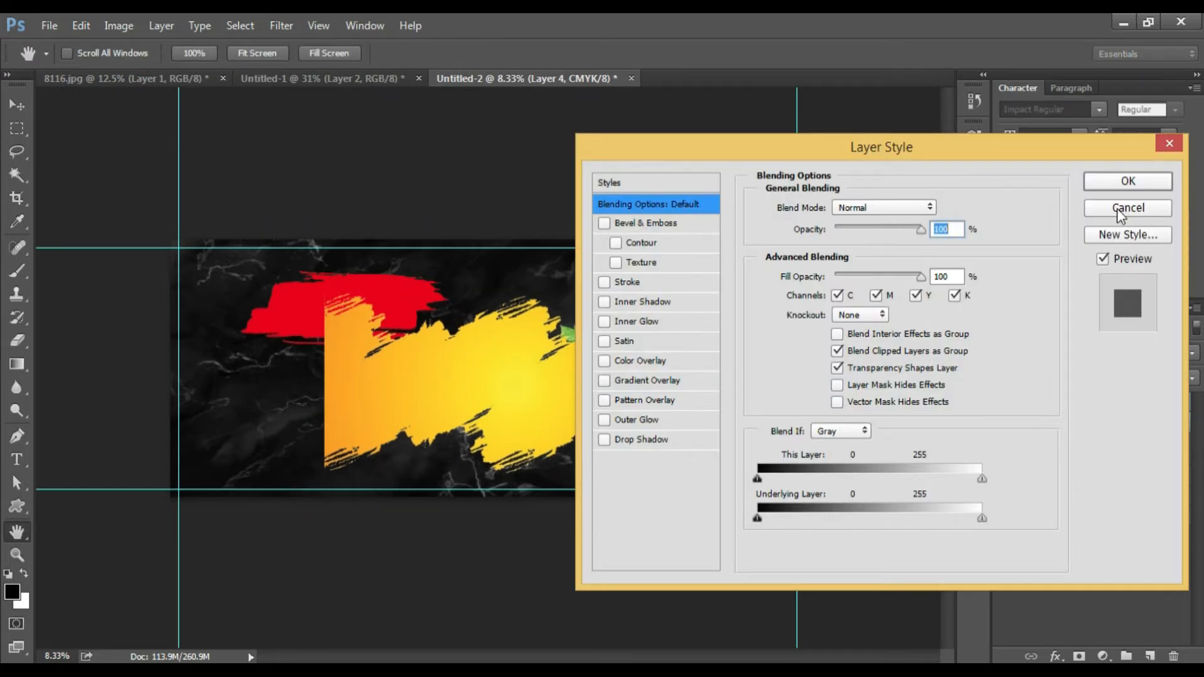
pyautogui.click(1118, 211)
pyautogui.click(1130, 423)
pyautogui.rightClick(1130, 427)
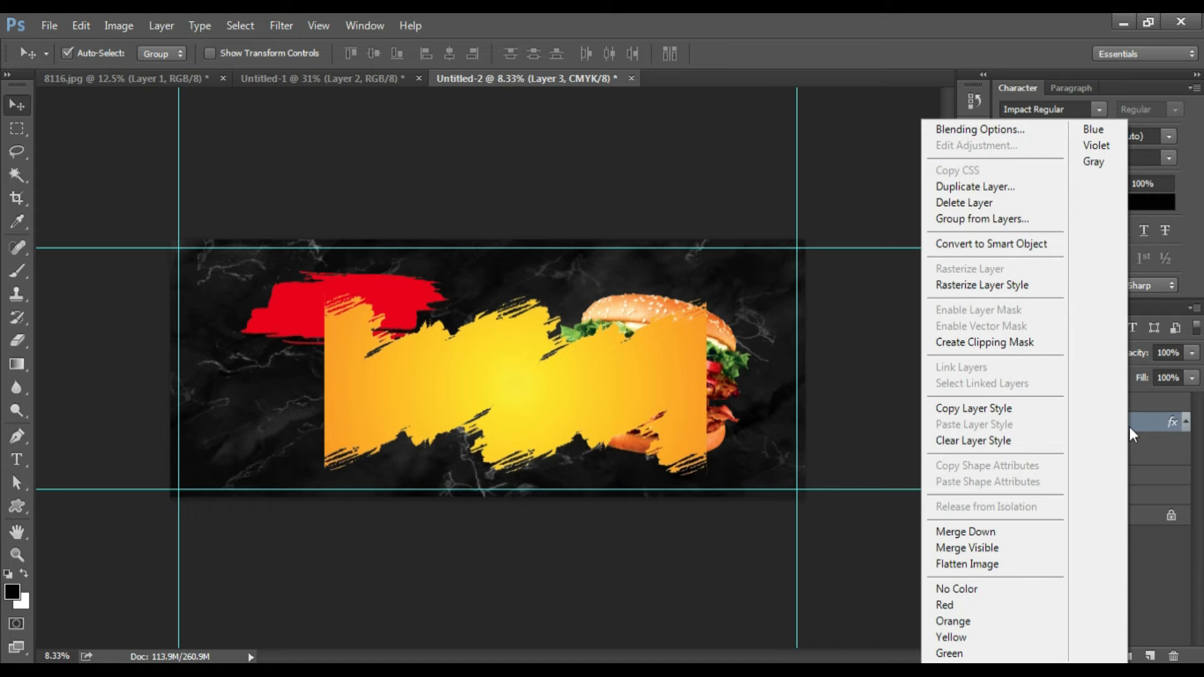
pyautogui.click(964, 415)
pyautogui.rightClick(1094, 406)
pyautogui.click(961, 427)
# - Scale the large brush shape to about 190% wide and 122% high, rotate it about -21° across the banner, and send it behind the burger
pyautogui.moveTo(601, 387); pyautogui.dragTo(474, 440)
pyautogui.hotkey('ctrl', 't')
pyautogui.moveTo(623, 434)
pyautogui.mouseDown()
pyautogui.moveTo(608, 378)
pyautogui.moveTo(621, 354)
pyautogui.moveTo(580, 361)
pyautogui.moveTo(780, 295)
pyautogui.moveTo(826, 264)
pyautogui.mouseUp()
pyautogui.moveTo(213, 504); pyautogui.dragTo(149, 530)
pyautogui.moveTo(520, 484); pyautogui.dragTo(575, 522)
pyautogui.moveTo(554, 461); pyautogui.dragTo(566, 460)
pyautogui.moveTo(478, 314)
pyautogui.mouseDown()
pyautogui.moveTo(473, 299)
pyautogui.moveTo(489, 310)
pyautogui.mouseUp()
pyautogui.moveTo(549, 531)
pyautogui.mouseDown()
pyautogui.moveTo(551, 505)
pyautogui.moveTo(548, 522)
pyautogui.mouseUp()
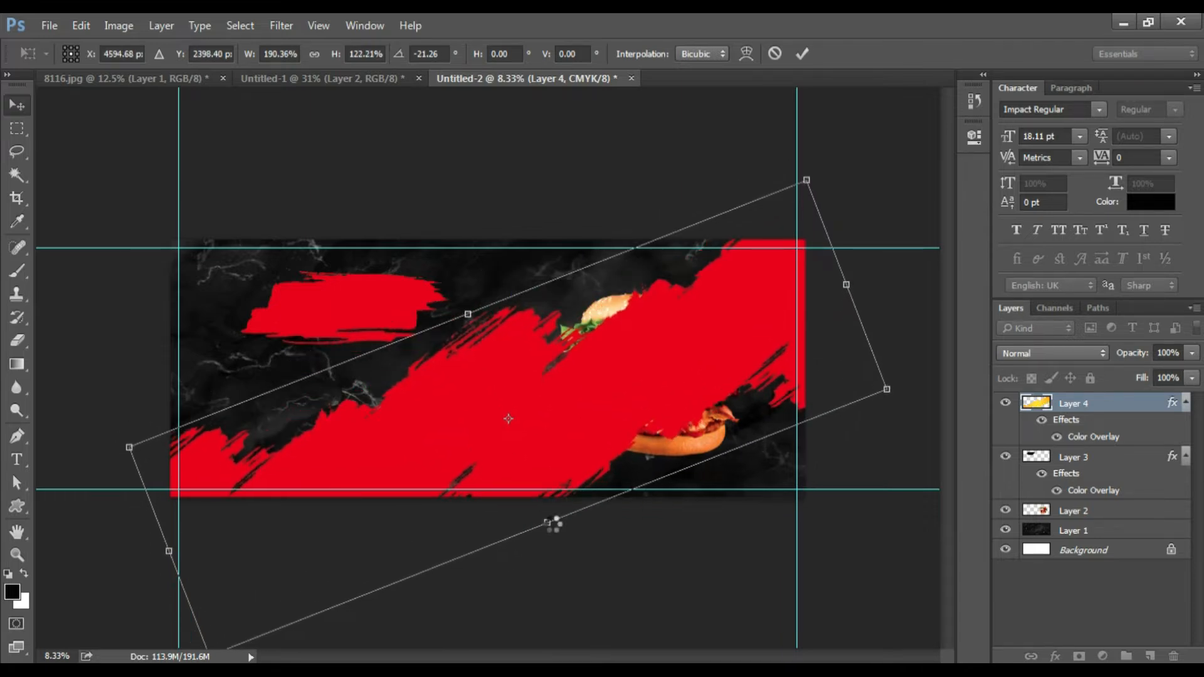
pyautogui.press('Return')
pyautogui.hotkey('ctrl', '[')
pyautogui.hotkey('ctrl', '[')
# - Enlarge the burger to about 134% so it nearly fills the banner's height between the guides
pyautogui.click(695, 395)
pyautogui.hotkey('ctrl', 't')
pyautogui.moveTo(744, 299); pyautogui.dragTo(783, 262)
pyautogui.moveTo(781, 480); pyautogui.dragTo(781, 481)
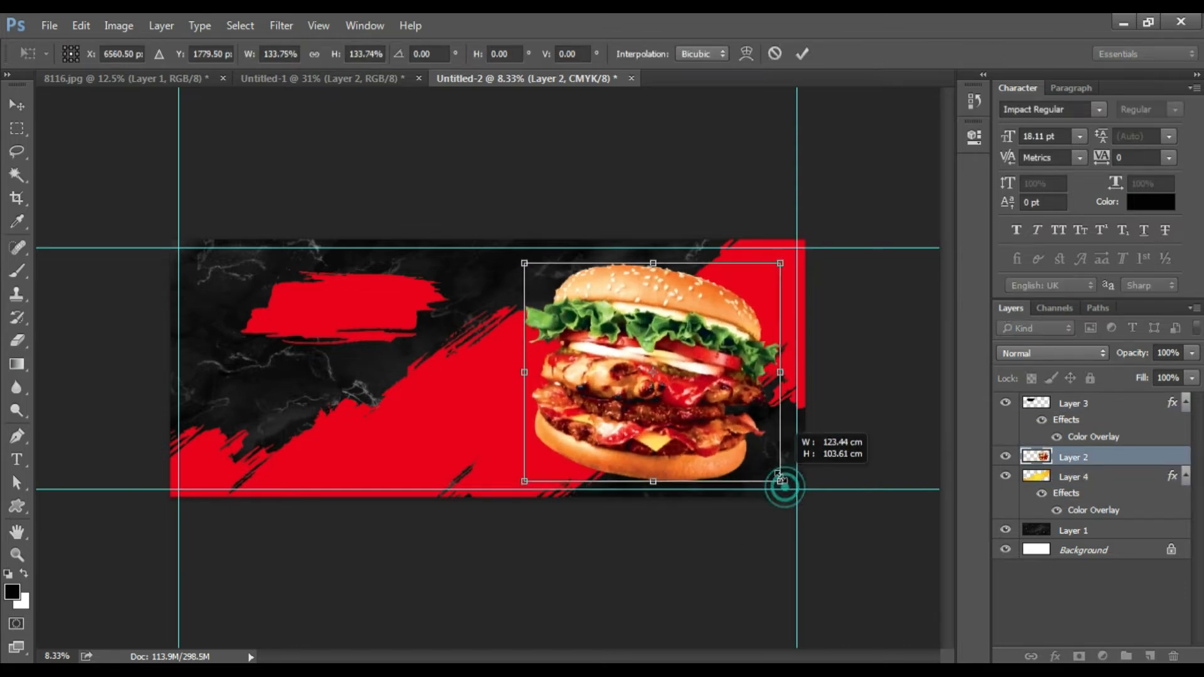
pyautogui.press('Return')
# - Add a Multiply drop shadow to the burger with 100% opacity, 137 px distance, 250 px size and colour 0e0d0e
pyautogui.doubleClick(1108, 456)
pyautogui.moveTo(757, 156); pyautogui.dragTo(257, 135)
pyautogui.click(766, 441)
pyautogui.moveTo(152, 284); pyautogui.dragTo(181, 290)
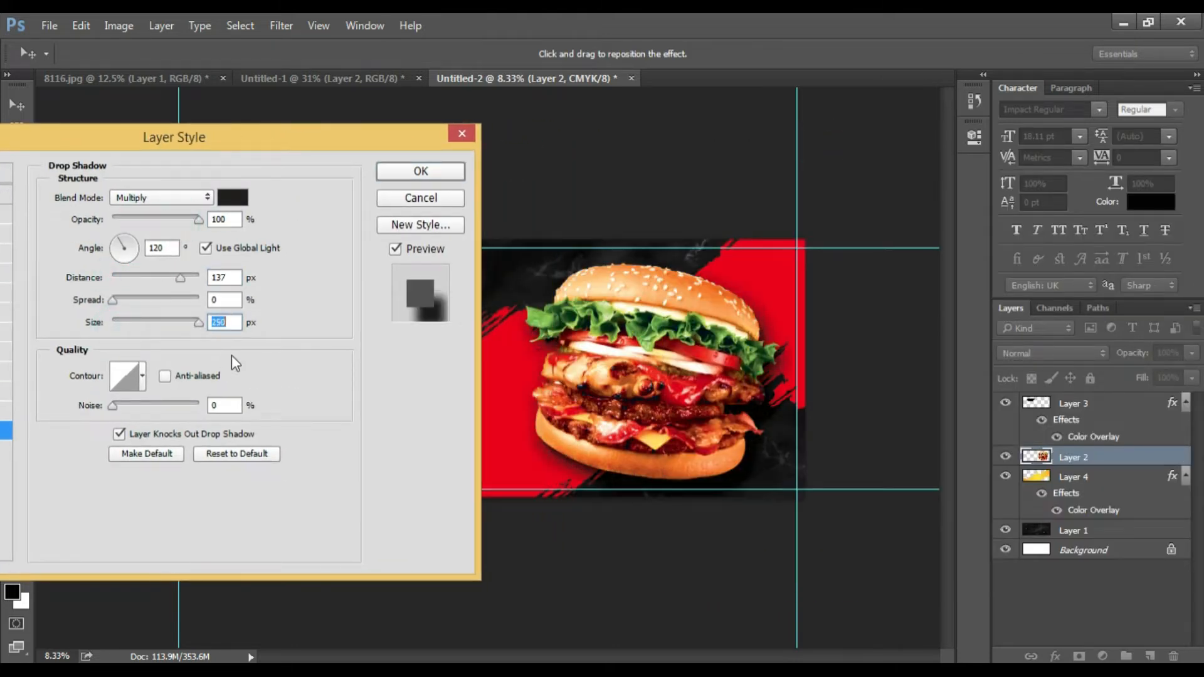
pyautogui.click(232, 197)
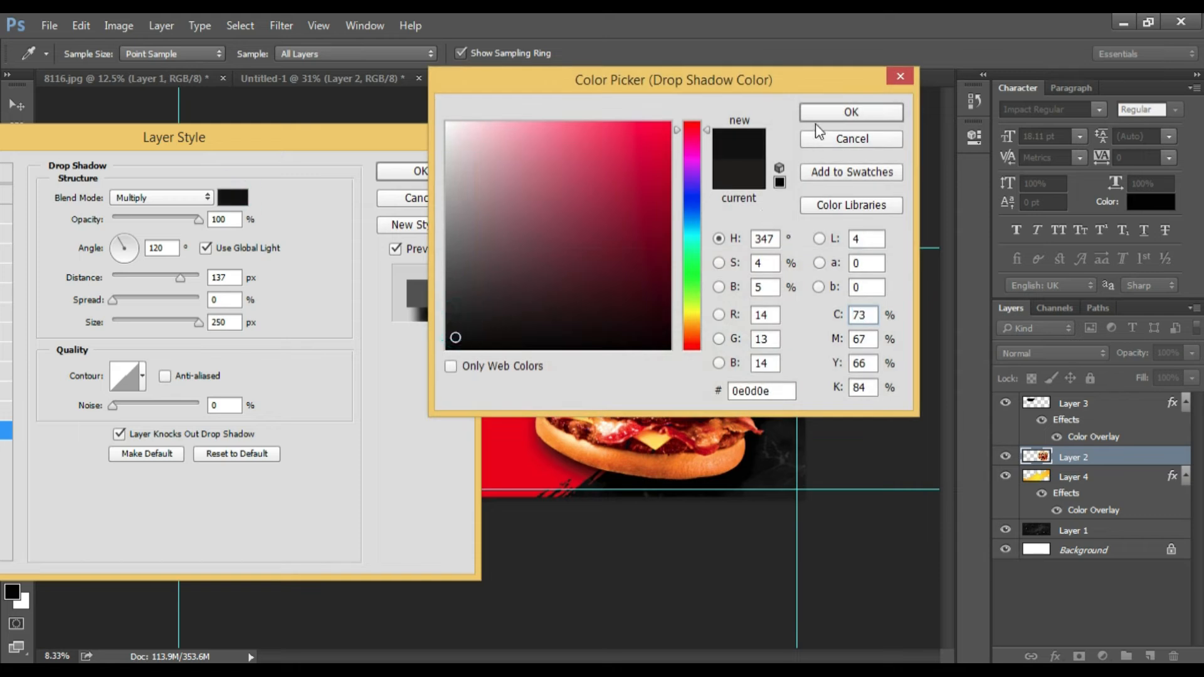
pyautogui.click(851, 113)
pyautogui.click(416, 171)
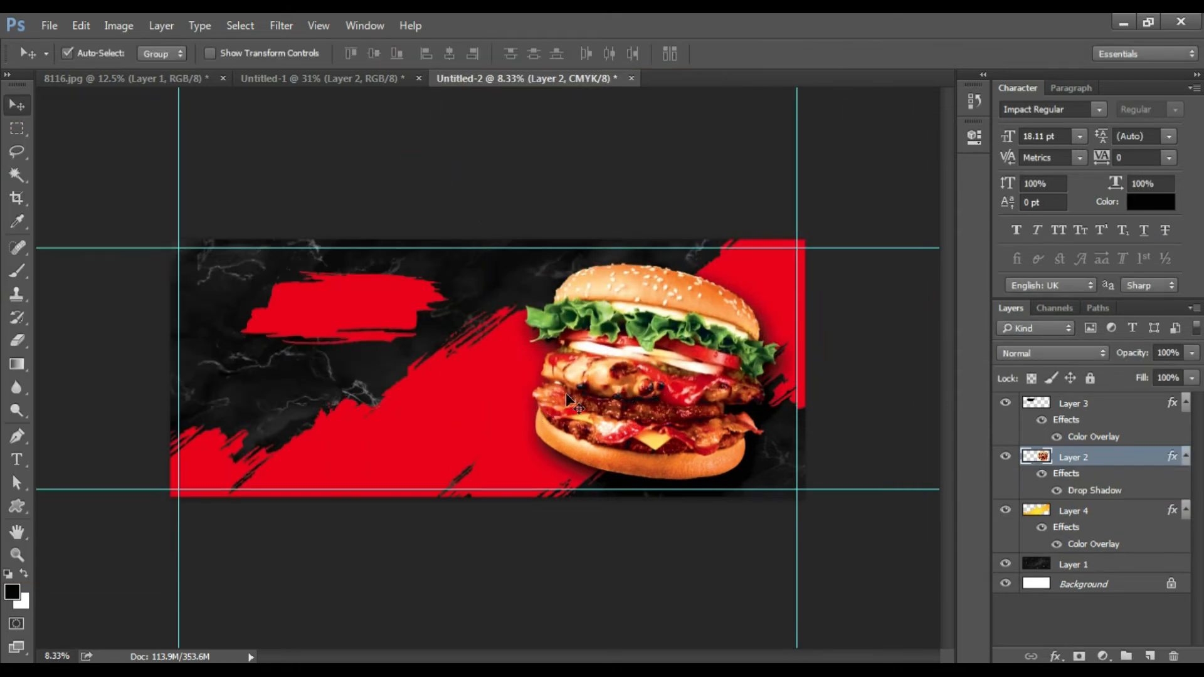
# - Flatten the small red brush stroke's height and shift it slightly up and left
pyautogui.click(338, 320)
pyautogui.hotkey('ctrl', 't')
pyautogui.moveTo(345, 345)
pyautogui.mouseDown()
pyautogui.moveTo(342, 326)
pyautogui.moveTo(371, 282)
pyautogui.moveTo(336, 315)
pyautogui.mouseUp()
pyautogui.press('Return')
# - Add the text "Hot & Fresh" in white Impact, scaled to about 406 pt, over the small red brush stroke
pyautogui.press('t')
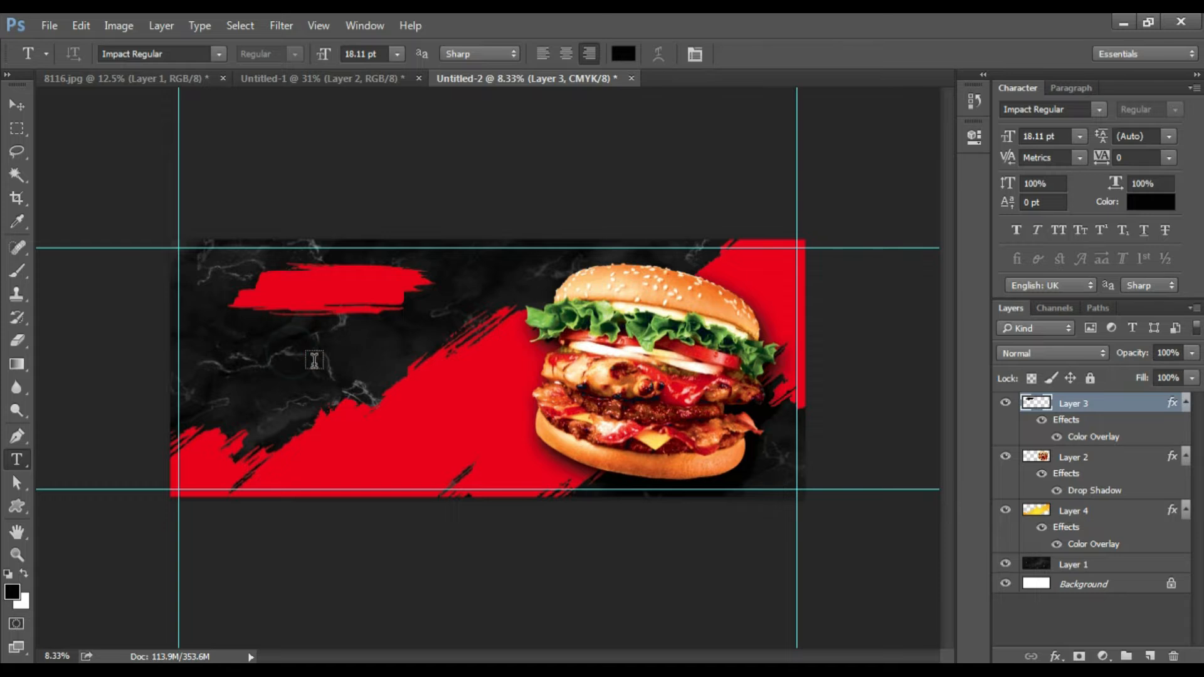
pyautogui.click(292, 352)
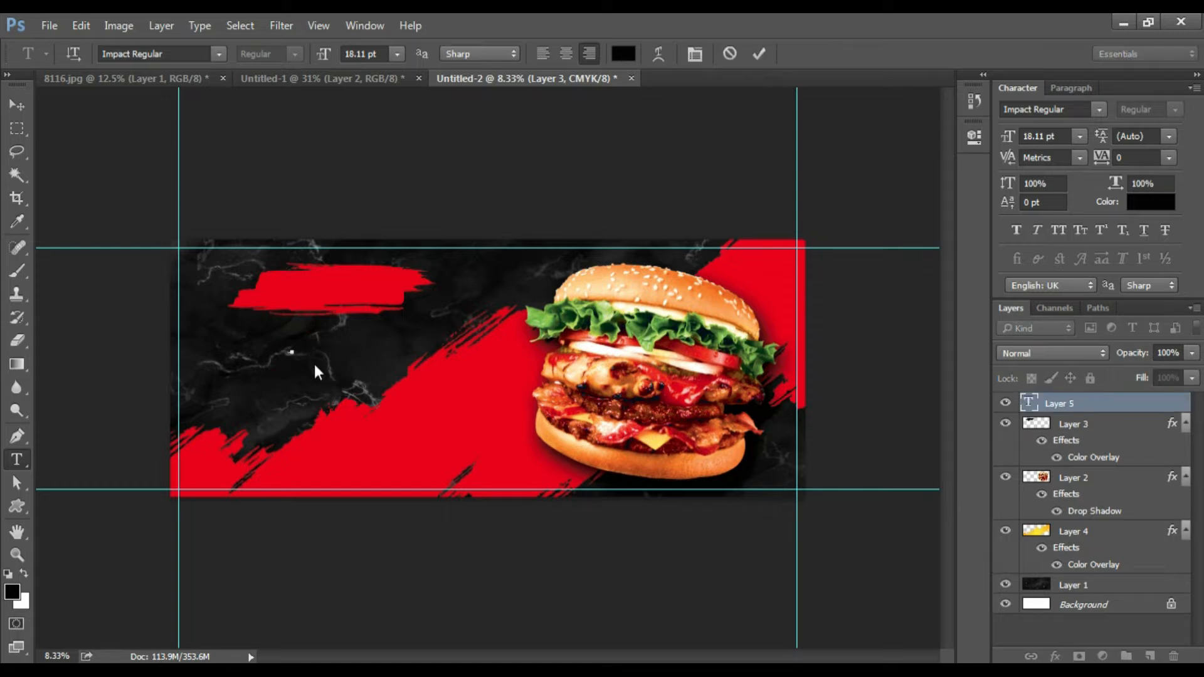
pyautogui.hotkey('ctrl', 'Return')
pyautogui.hotkey('ctrl', 't')
pyautogui.moveTo(293, 350); pyautogui.dragTo(396, 315)
pyautogui.press('Return')
pyautogui.hotkey('ctrl', 'BackSpace')
pyautogui.keyDown('ctrl'); pyautogui.click(385, 295); pyautogui.keyUp('ctrl')
pyautogui.press('v')
pyautogui.click(385, 293)
# - Duplicate the "Hot & Fresh" text below the original and change the copy's wording to "Burger"
pyautogui.moveTo(325, 350)
pyautogui.mouseDown()
pyautogui.moveTo(297, 289)
pyautogui.moveTo(406, 287)
pyautogui.moveTo(334, 376)
pyautogui.mouseUp()
pyautogui.hotkey('ctrl', 't')
pyautogui.press('Return')
pyautogui.doubleClick(333, 371)
pyautogui.write('BURG')
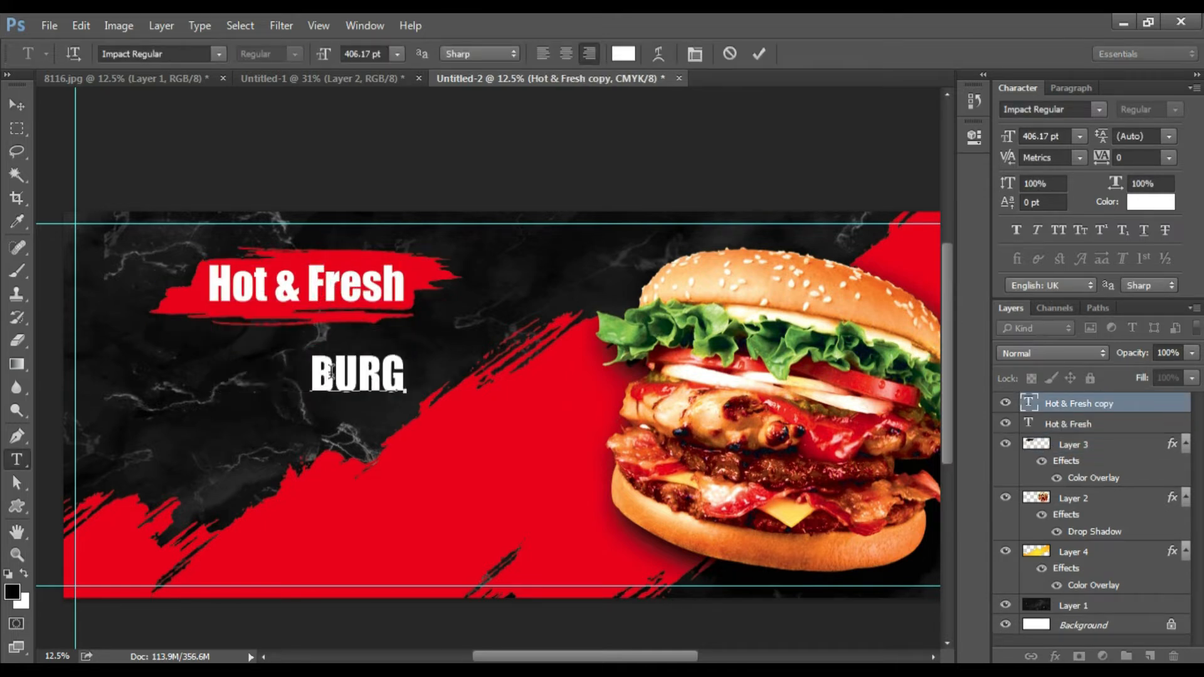
pyautogui.press('BackSpace')
pyautogui.press('BackSpace')
pyautogui.press('BackSpace')
pyautogui.press('BackSpace')
pyautogui.write('Bur')
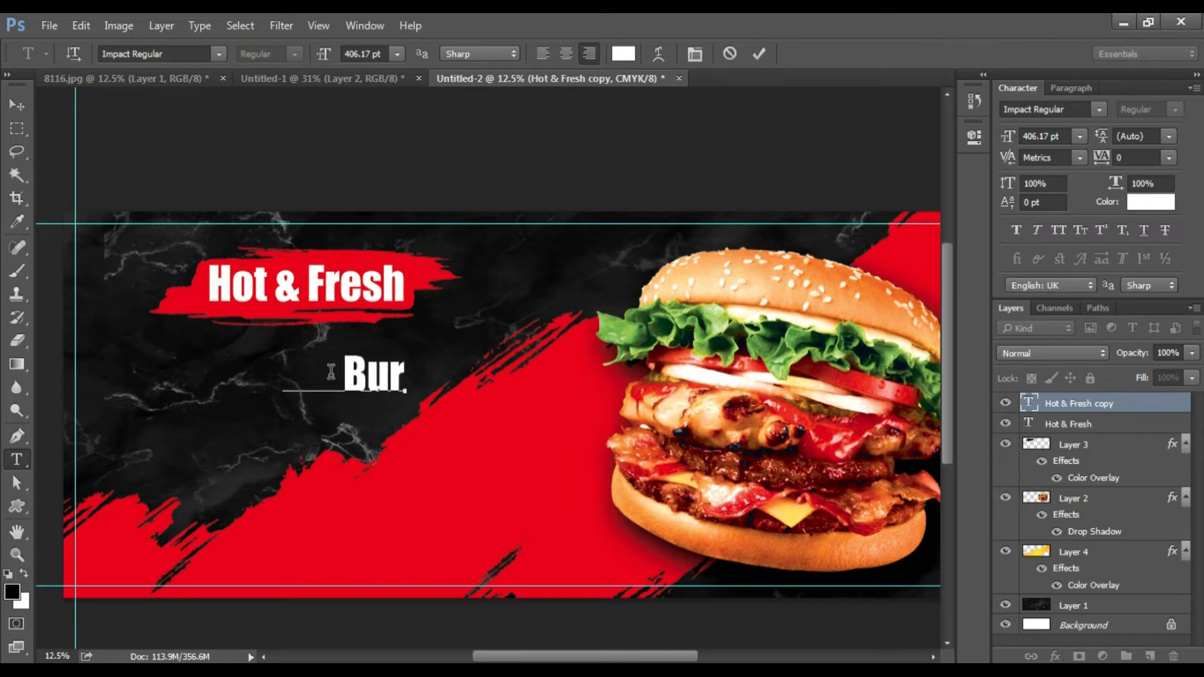
pyautogui.write('ger')
pyautogui.hotkey('ctrl', 'Return')
# - Set the "Burger" text in Shintia Script Regular, enlarge it to about 1381 pt and rotate it about -6°
pyautogui.write('script')
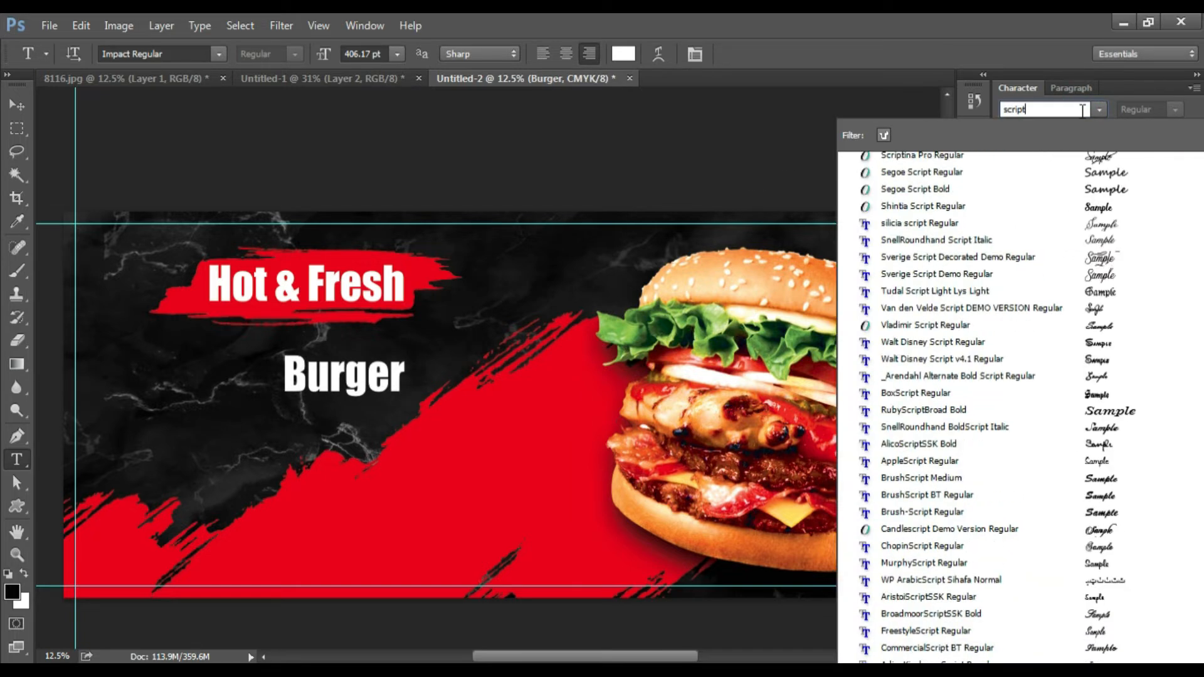
pyautogui.click(1029, 217)
pyautogui.hotkey('ctrl', 't')
pyautogui.moveTo(441, 345); pyautogui.dragTo(631, 251)
pyautogui.moveTo(503, 302); pyautogui.dragTo(361, 379)
pyautogui.moveTo(547, 379); pyautogui.dragTo(541, 355)
pyautogui.moveTo(484, 309); pyautogui.dragTo(507, 297)
pyautogui.moveTo(512, 378); pyautogui.dragTo(482, 359)
pyautogui.moveTo(354, 487); pyautogui.dragTo(356, 495)
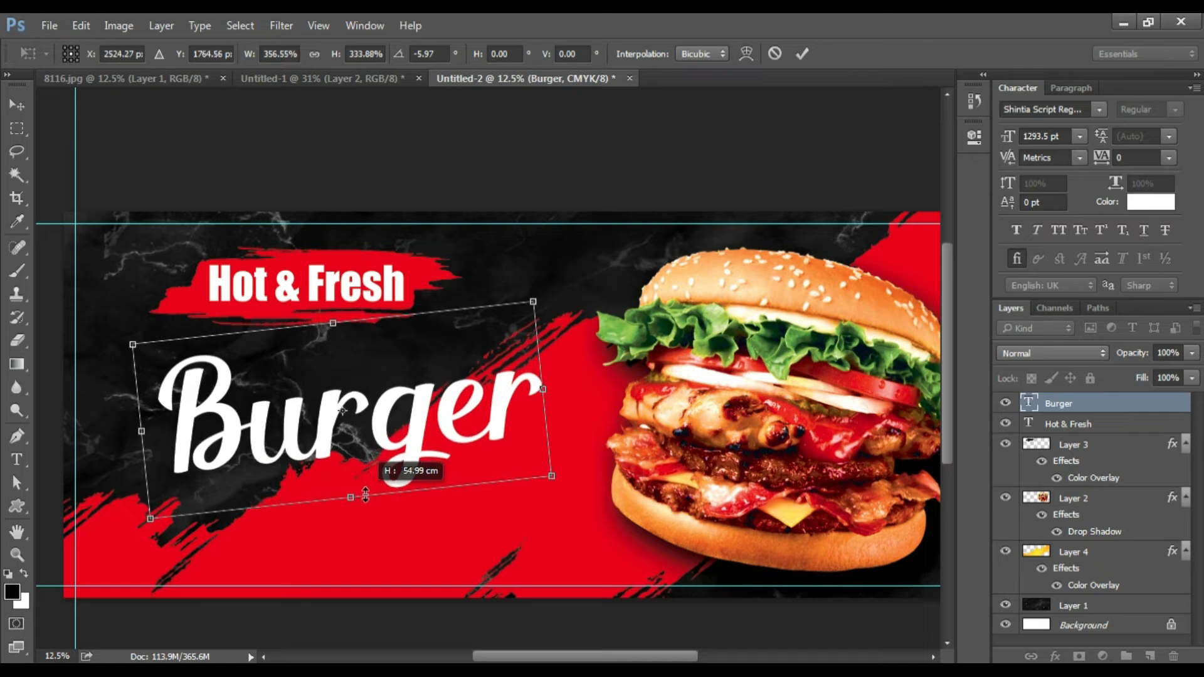
pyautogui.press('Return')
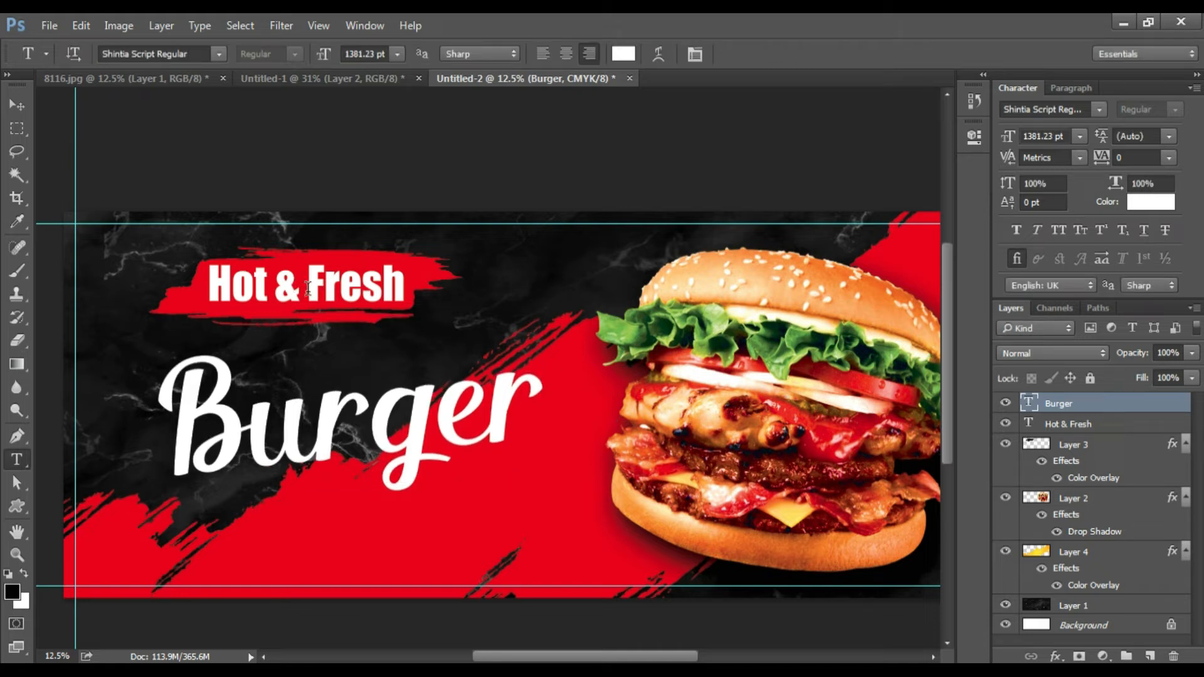
# - Move "Hot & Fresh" and its red stroke down onto "Burger", rotate them about -7°, and shift "Burger" slightly up
pyautogui.press('v')
pyautogui.click(396, 281)
pyautogui.keyDown('shift'); pyautogui.click(431, 270); pyautogui.keyUp('shift')
pyautogui.moveTo(430, 271)
pyautogui.mouseDown()
pyautogui.moveTo(474, 342)
pyautogui.moveTo(524, 291)
pyautogui.mouseUp()
pyautogui.hotkey('ctrl', 't')
pyautogui.moveTo(448, 334); pyautogui.dragTo(437, 327)
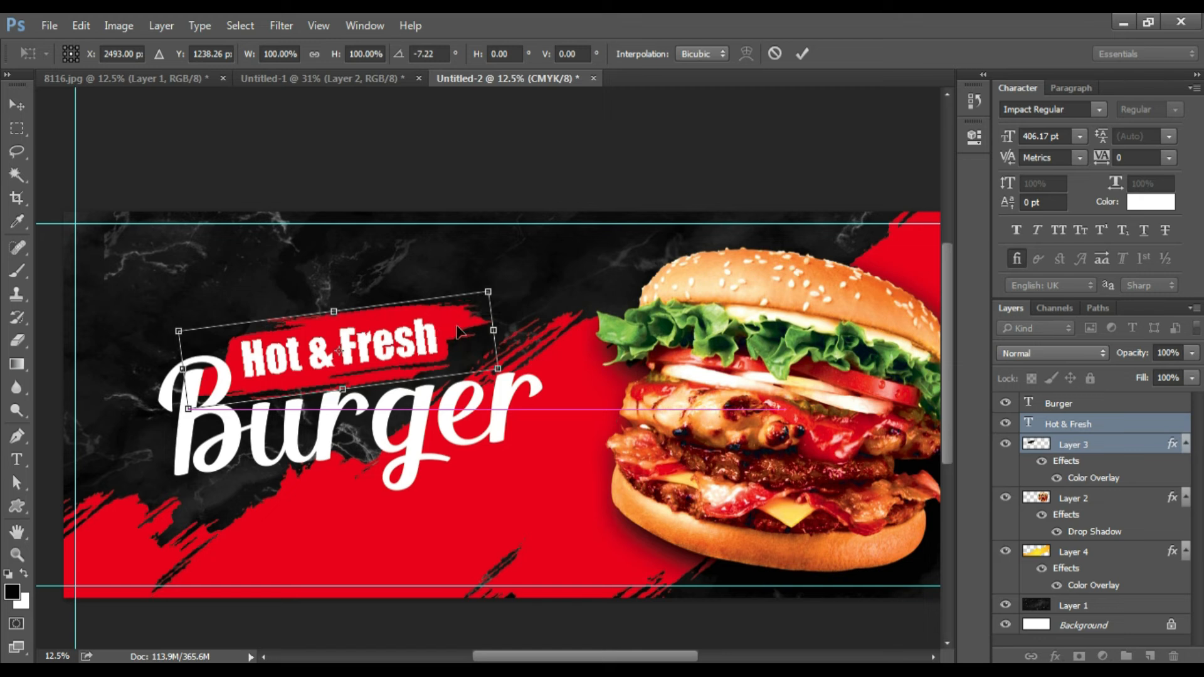
pyautogui.press('Return')
pyautogui.moveTo(398, 421); pyautogui.dragTo(436, 411)
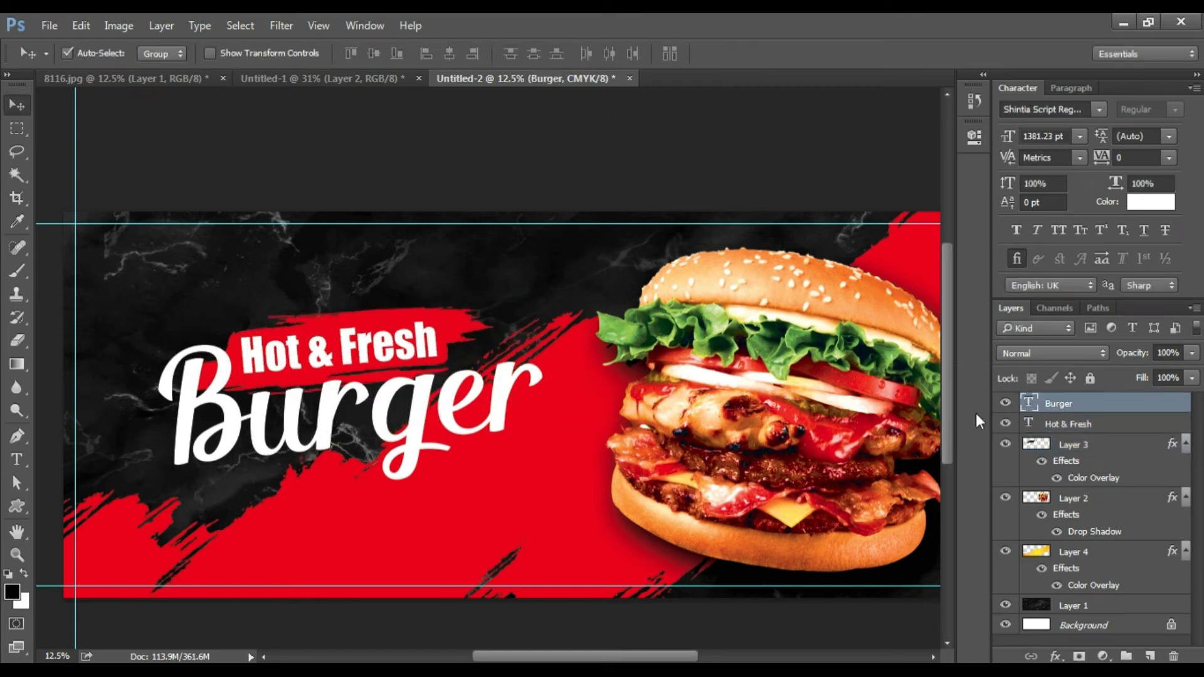
# - Add a black drop shadow to the "Burger" text with 100% opacity, 44 px distance and an increased size
pyautogui.doubleClick(1129, 405)
pyautogui.moveTo(437, 86); pyautogui.dragTo(654, 86)
pyautogui.click(587, 382)
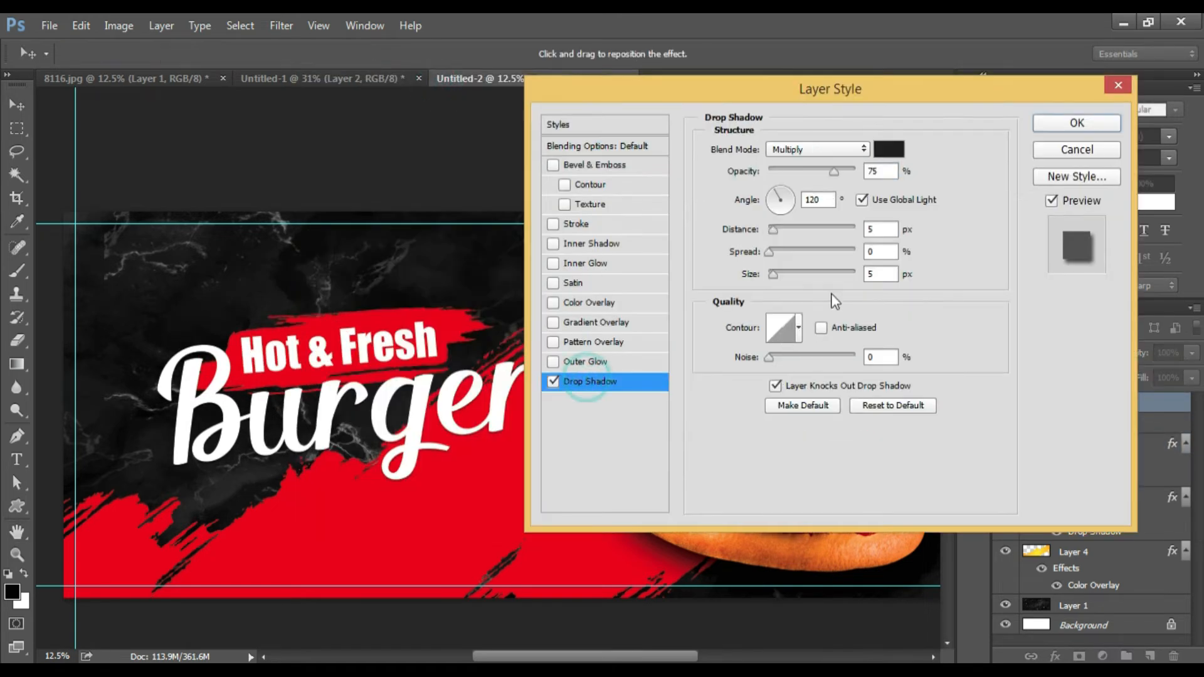
pyautogui.moveTo(777, 232); pyautogui.dragTo(808, 232)
pyautogui.moveTo(834, 171); pyautogui.dragTo(857, 171)
pyautogui.click(889, 149)
pyautogui.click(557, 301)
pyautogui.click(834, 111)
pyautogui.moveTo(775, 274); pyautogui.dragTo(795, 276)
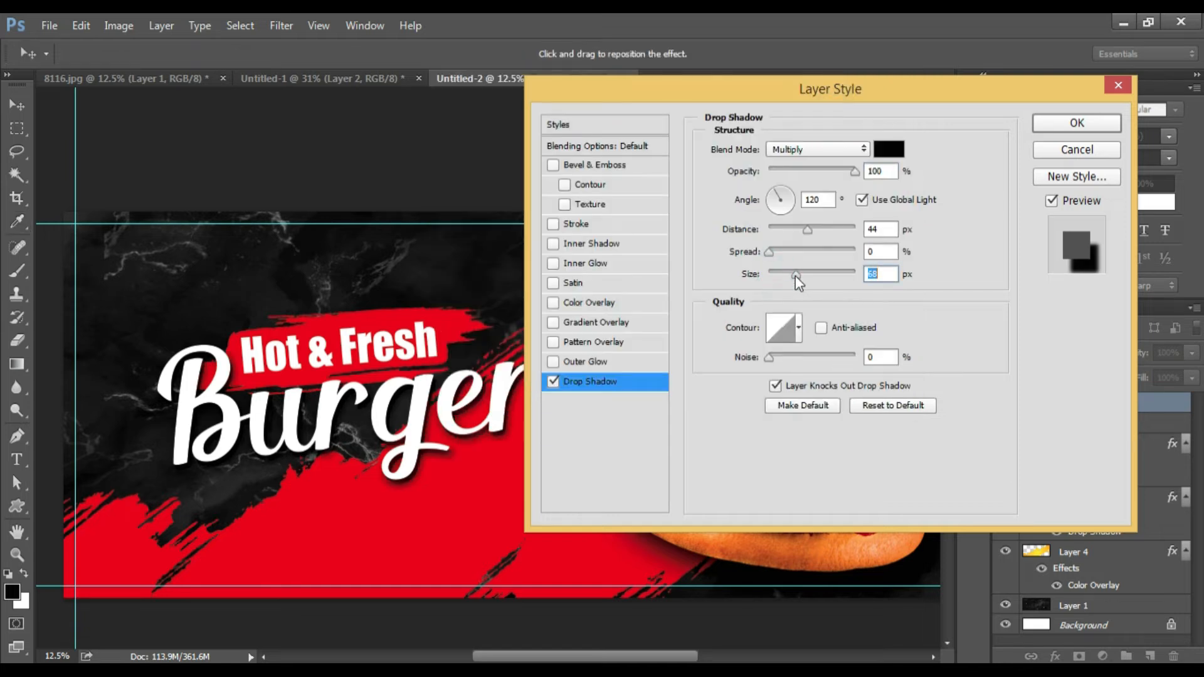
pyautogui.click(1101, 121)
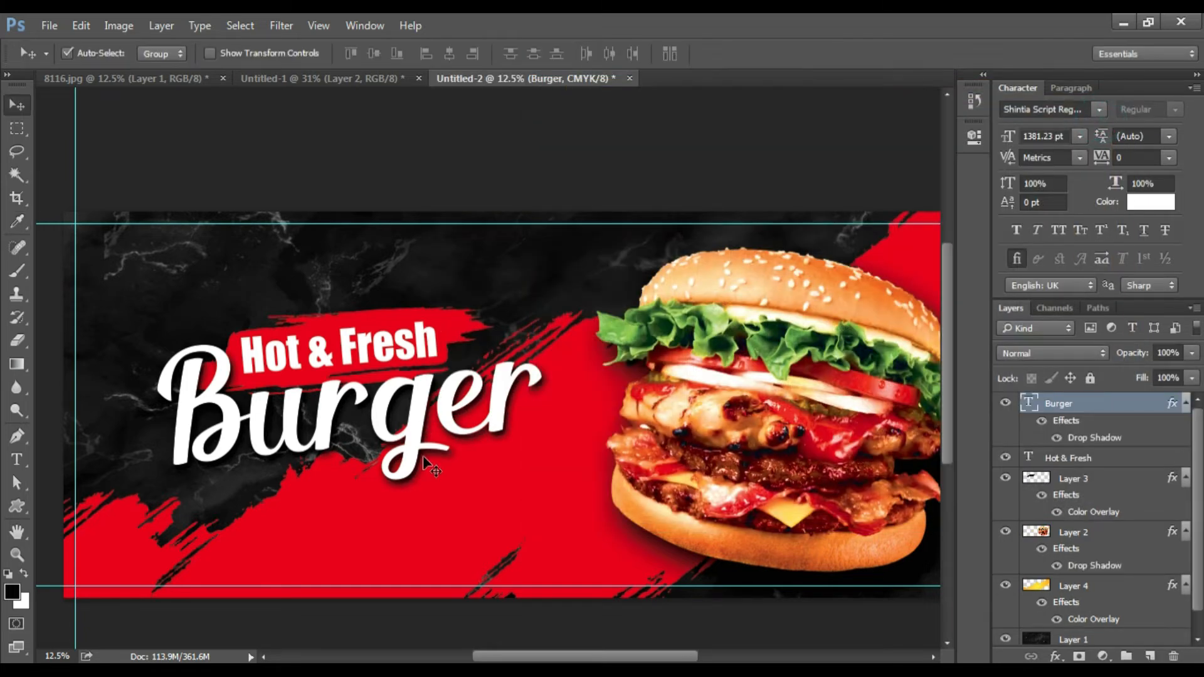
# - Add the text "50%" below "Burger" and enlarge it to about 457 pt
pyautogui.press('t')
pyautogui.click(381, 535)
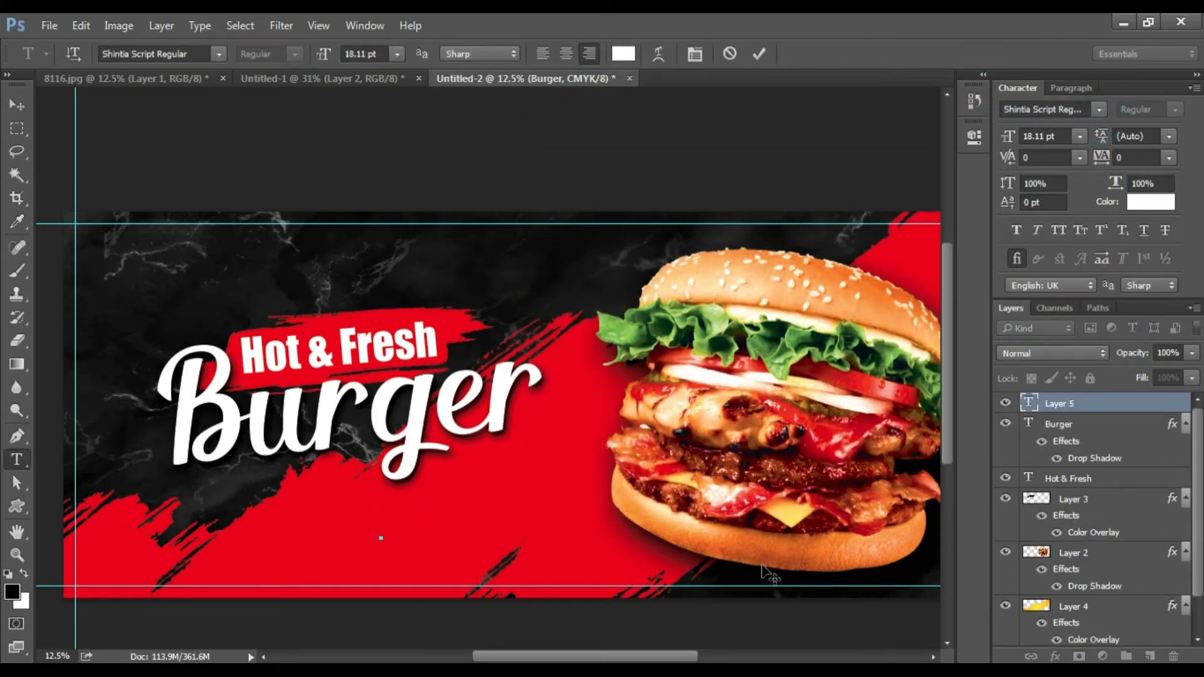
pyautogui.click(17, 106)
pyautogui.hotkey('ctrl', 't')
pyautogui.moveTo(382, 540); pyautogui.dragTo(474, 575)
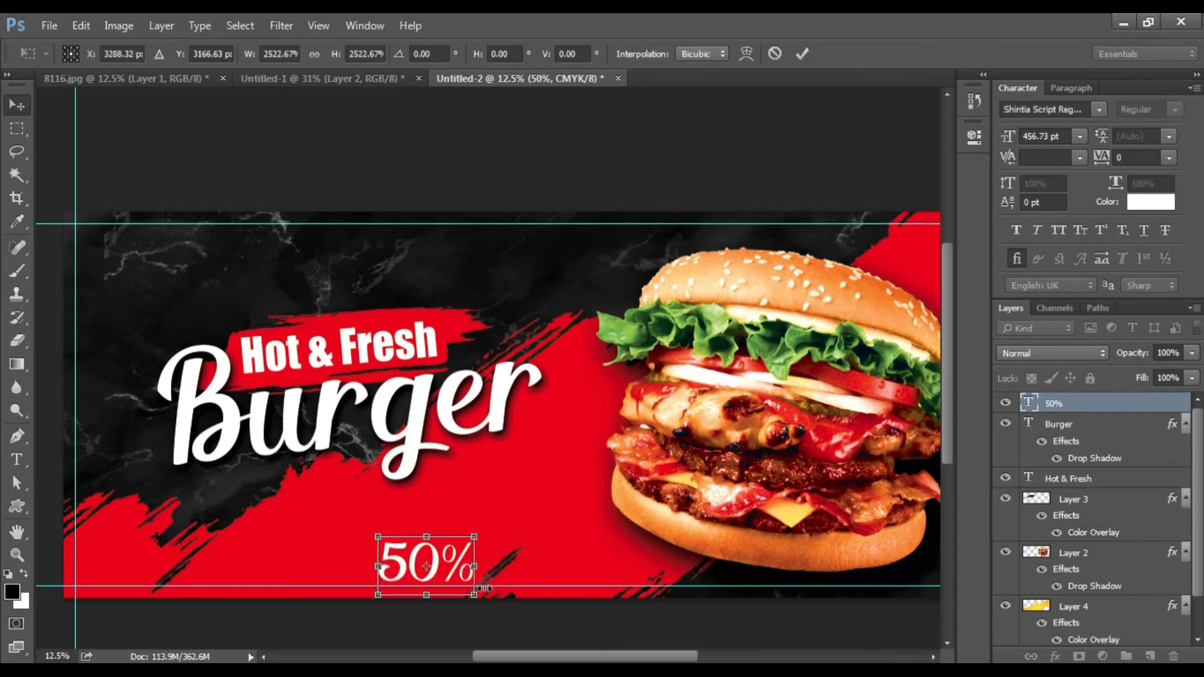
pyautogui.press('Return')
# - Set the "50%" text in Arial MT Black Regular and move it left, below the "B" and "u" of "Burger"
pyautogui.write('arial')
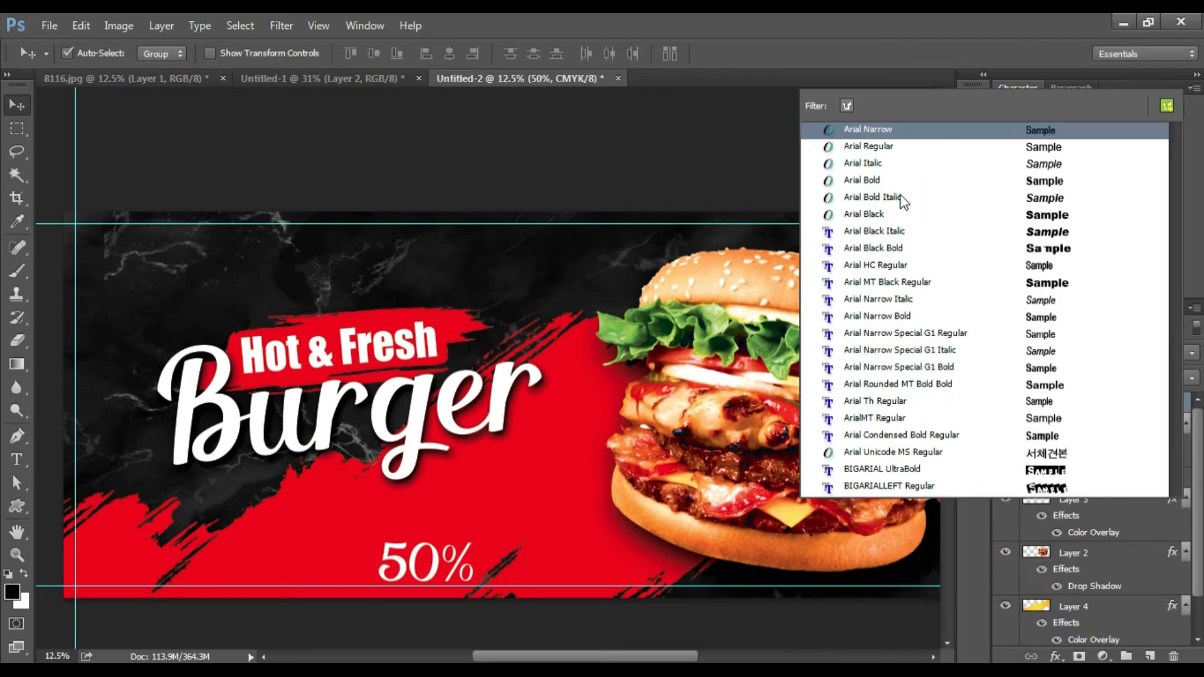
pyautogui.click(894, 284)
pyautogui.moveTo(444, 568); pyautogui.dragTo(273, 558)
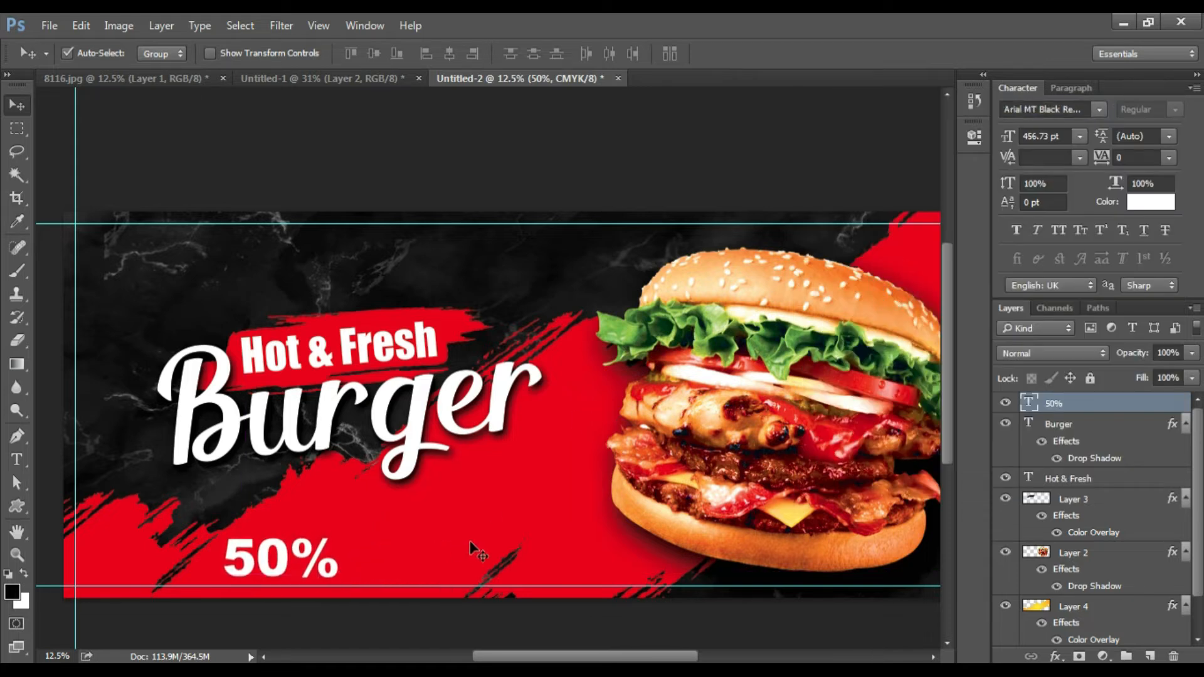
# - Duplicate the "50%" text straight up, about 14.25 cm above the original
pyautogui.keyDown('ctrl'); pyautogui.click(252, 554); pyautogui.keyUp('ctrl')
pyautogui.keyDown('ctrl'); pyautogui.click(253, 555); pyautogui.keyUp('ctrl')
pyautogui.moveTo(204, 588); pyautogui.dragTo(254, 554)
pyautogui.moveTo(356, 544); pyautogui.dragTo(356, 446)
pyautogui.moveTo(361, 530); pyautogui.dragTo(357, 438)
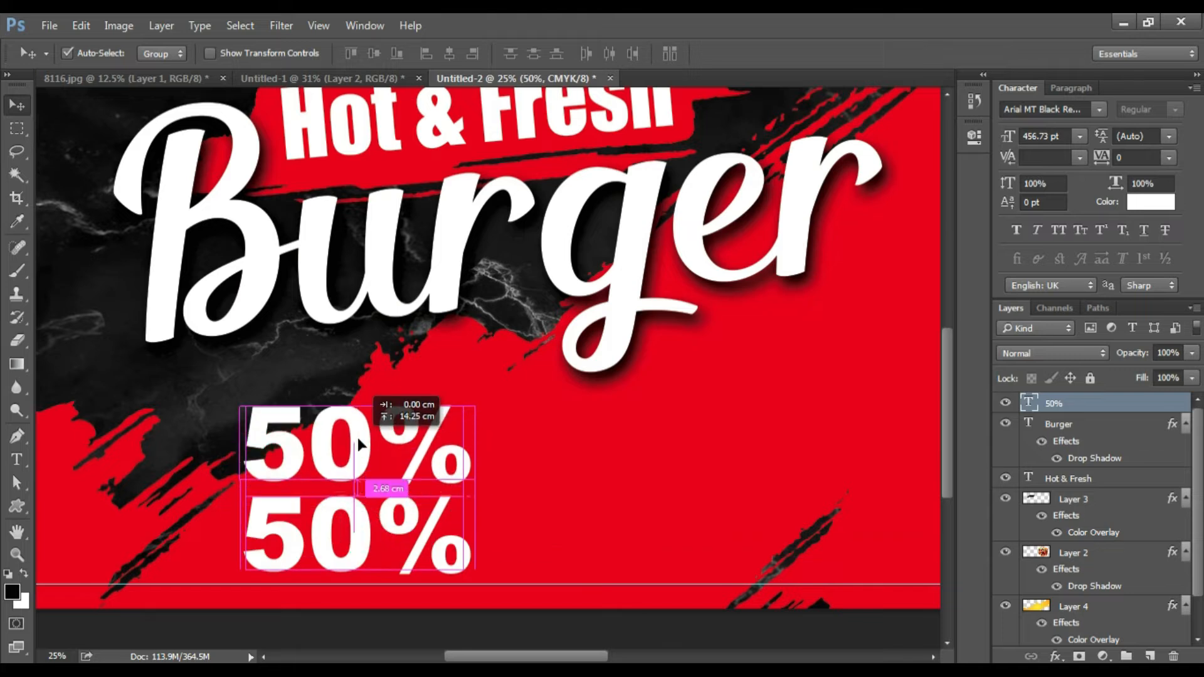
# - Change the wording of the upper "50%" copy to "Save upto"
pyautogui.press('t')
pyautogui.click(359, 436)
pyautogui.hotkey('ctrl', 'a')
pyautogui.press('End')
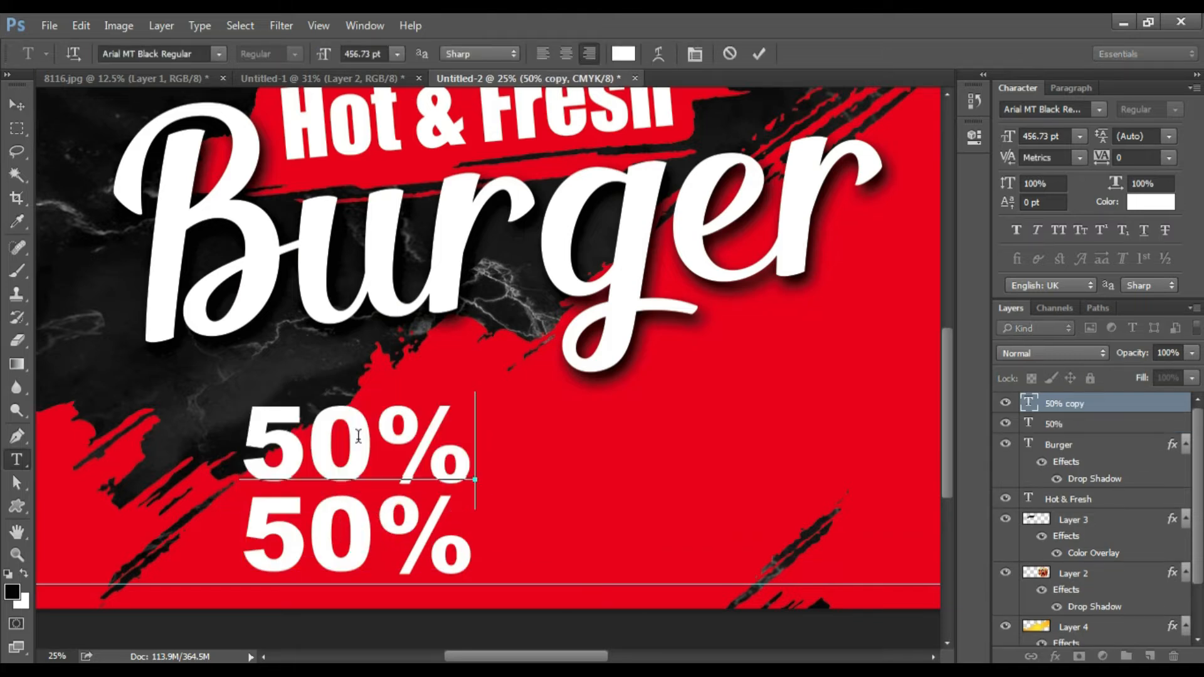
pyautogui.press('BackSpace')
pyautogui.press('BackSpace')
pyautogui.press('BackSpace')
pyautogui.write('Save upto')
pyautogui.hotkey('ctrl', 'Return')
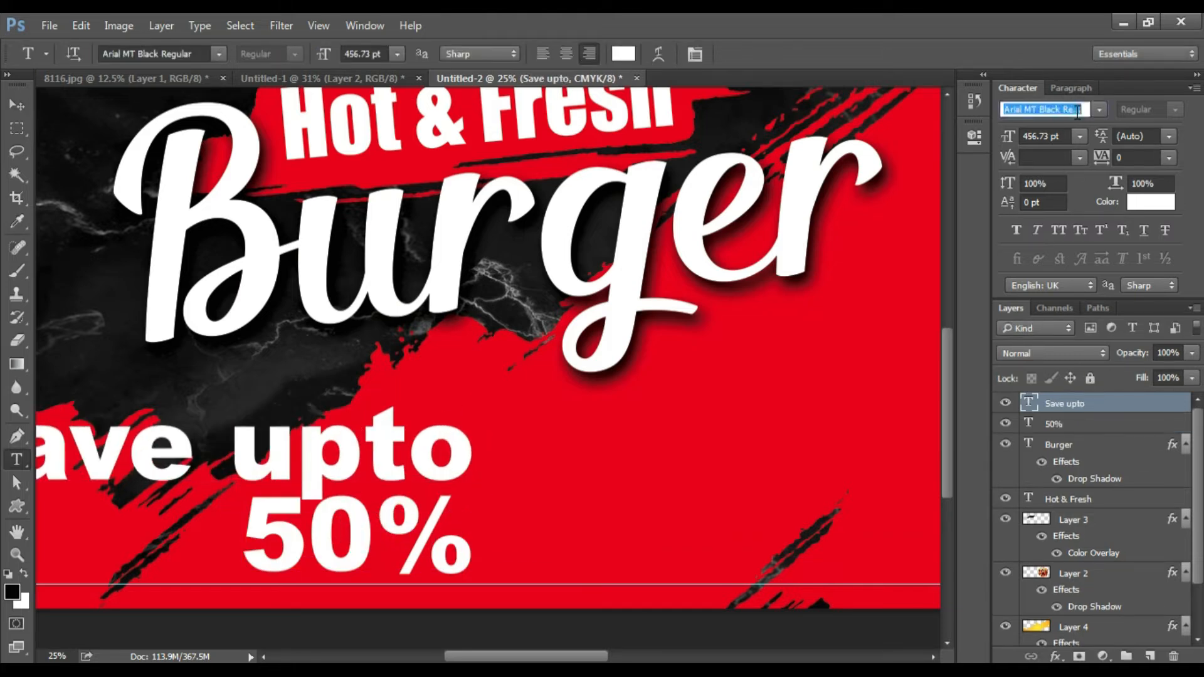
# - Set the "Save upto" text in Arial Bold with all caps
pyautogui.write('arial')
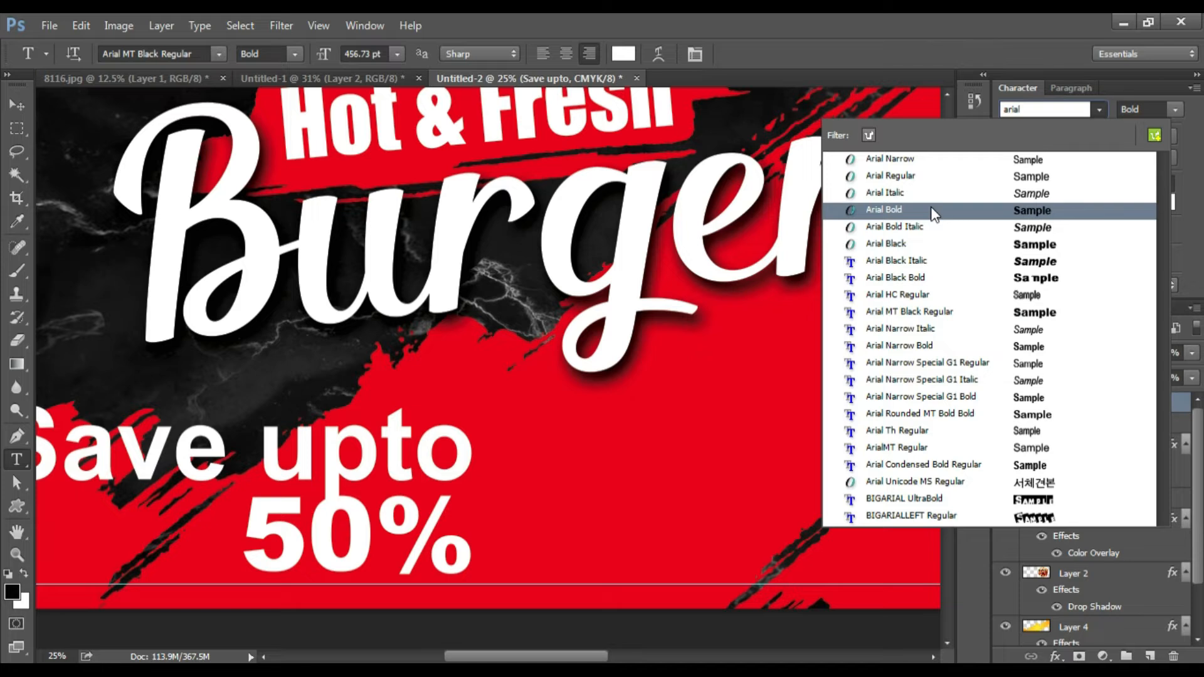
pyautogui.click(935, 213)
pyautogui.click(1058, 231)
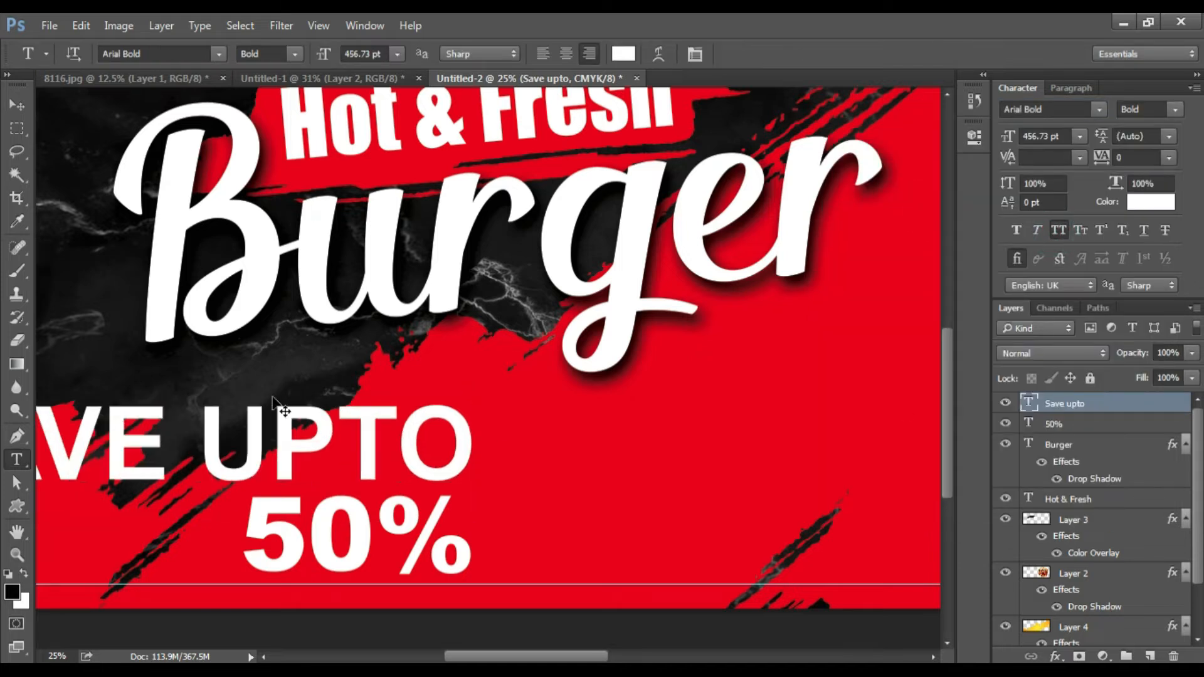
# - Scale "Save upto" down to about 182 pt so it matches the width of "50%" and sits just above it
pyautogui.hotkey('ctrl', 't')
pyautogui.moveTo(477, 518); pyautogui.dragTo(468, 455)
pyautogui.press('Return')
pyautogui.press('v')
pyautogui.hotkey('ctrl', 't')
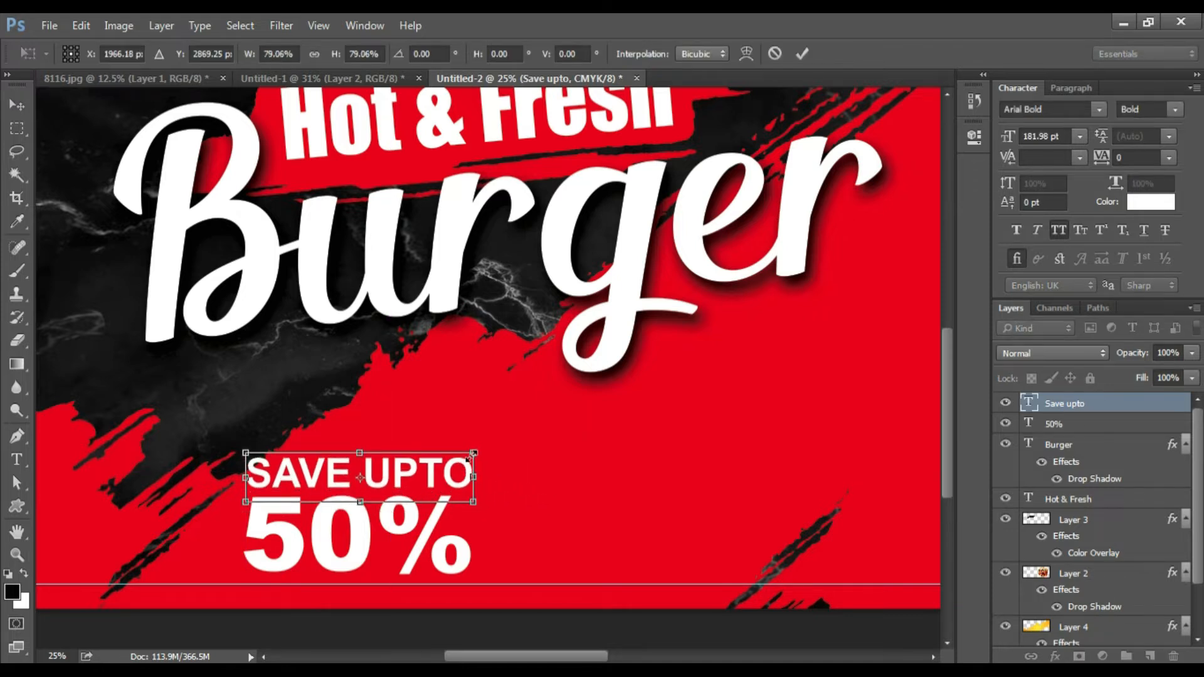
pyautogui.press('Return')
pyautogui.scroll(-3, 285, 417)
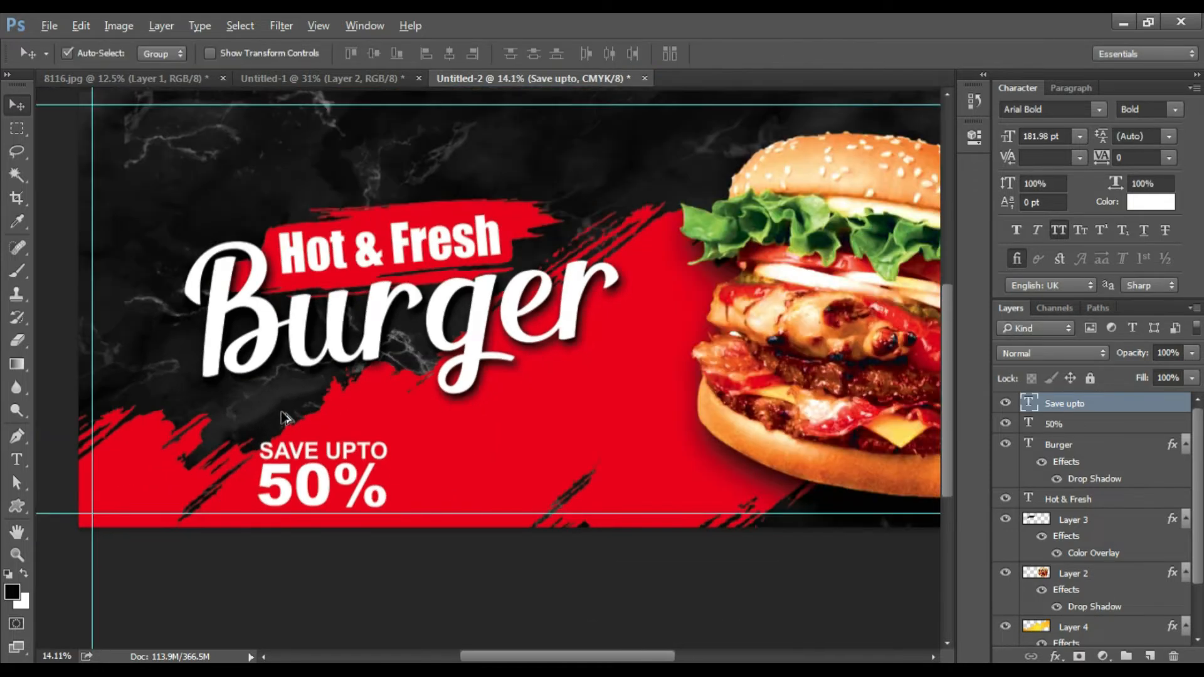
# - Scale "Save upto" and "50%" down together and nudge both slightly to the left
pyautogui.keyDown('shift'); pyautogui.click(358, 480); pyautogui.keyUp('shift')
pyautogui.hotkey('ctrl', 't')
pyautogui.moveTo(387, 442); pyautogui.dragTo(362, 447)
pyautogui.press('Return')
pyautogui.hotkey('shift', 'Left')
pyautogui.hotkey('shift', 'Left')
pyautogui.hotkey('shift', 'Left')
pyautogui.hotkey('shift', 'Left')
pyautogui.hotkey('shift', 'Left')
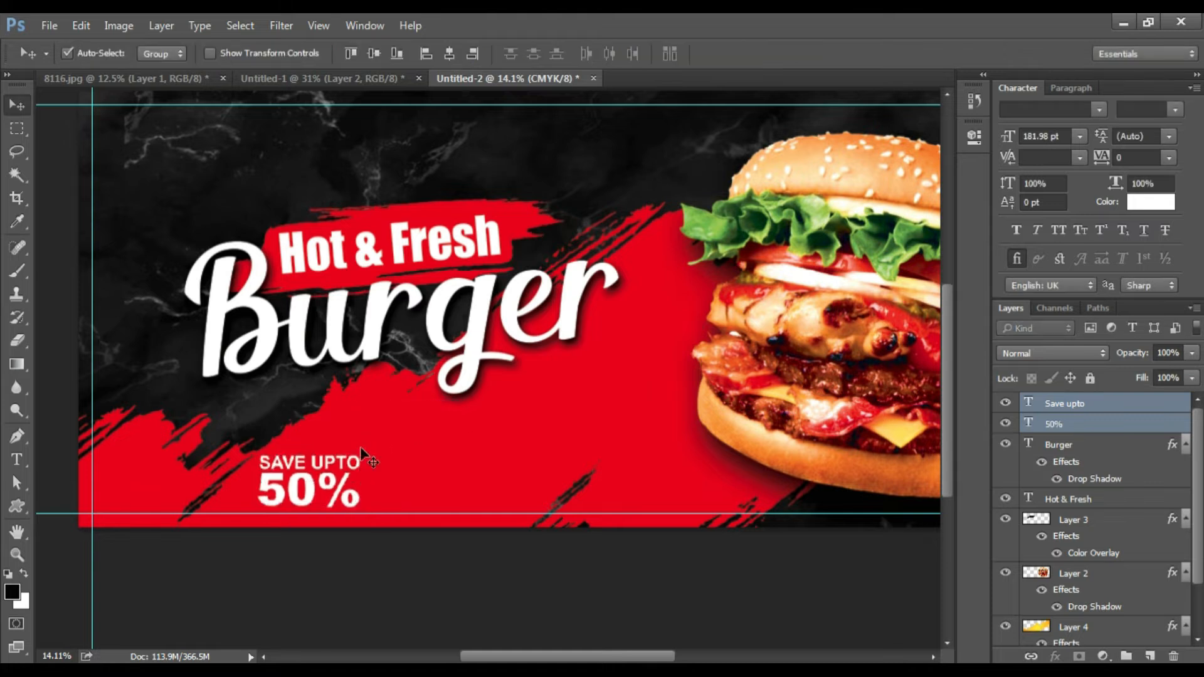
# - Draw a rounded rectangle about 1325 x 277 px with a 200 px radius to the right of "50%"
pyautogui.click(382, 478)
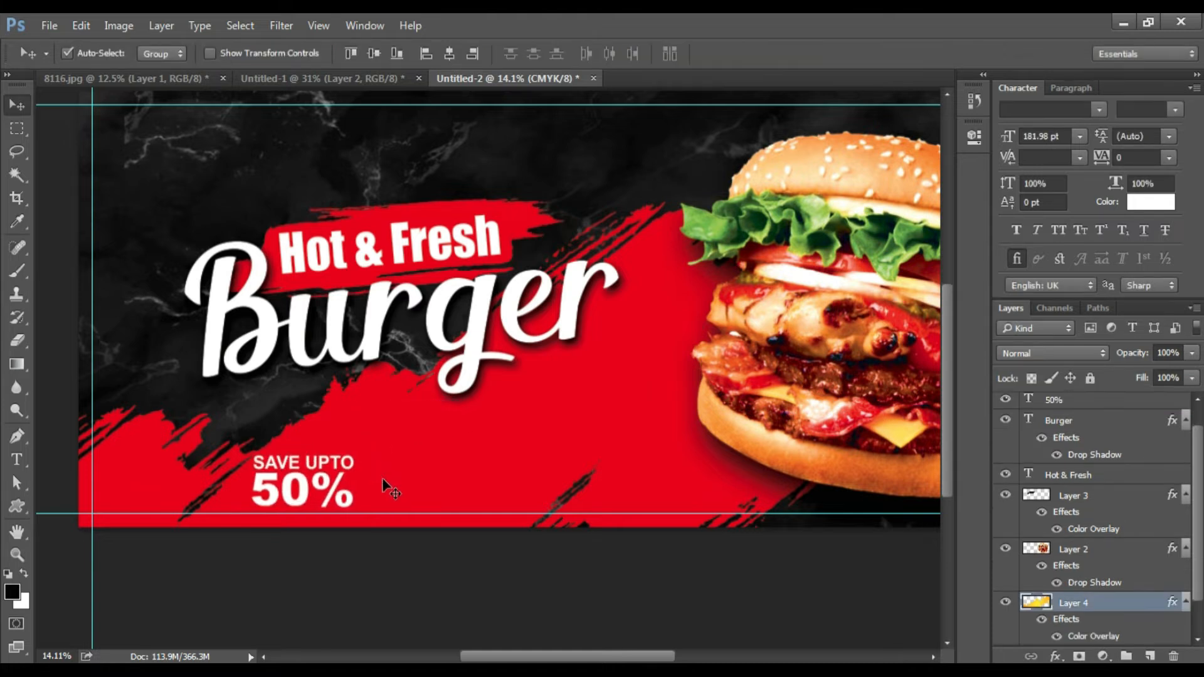
pyautogui.click(18, 509)
pyautogui.click(100, 518)
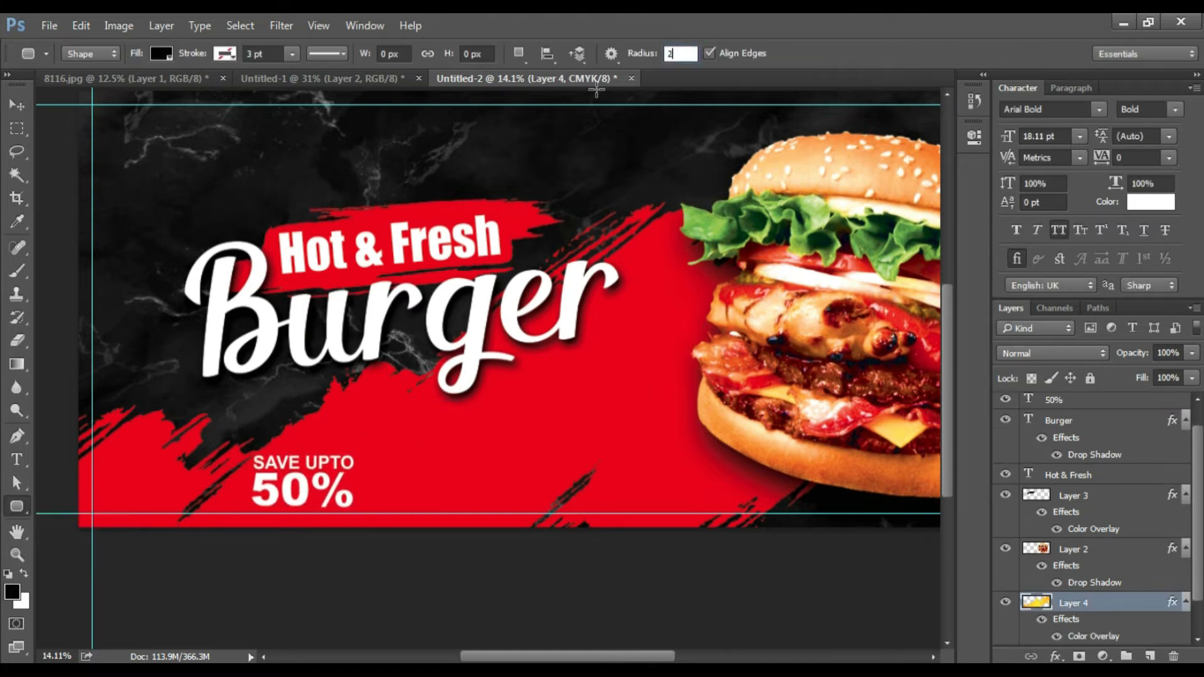
pyautogui.moveTo(384, 461); pyautogui.dragTo(546, 496)
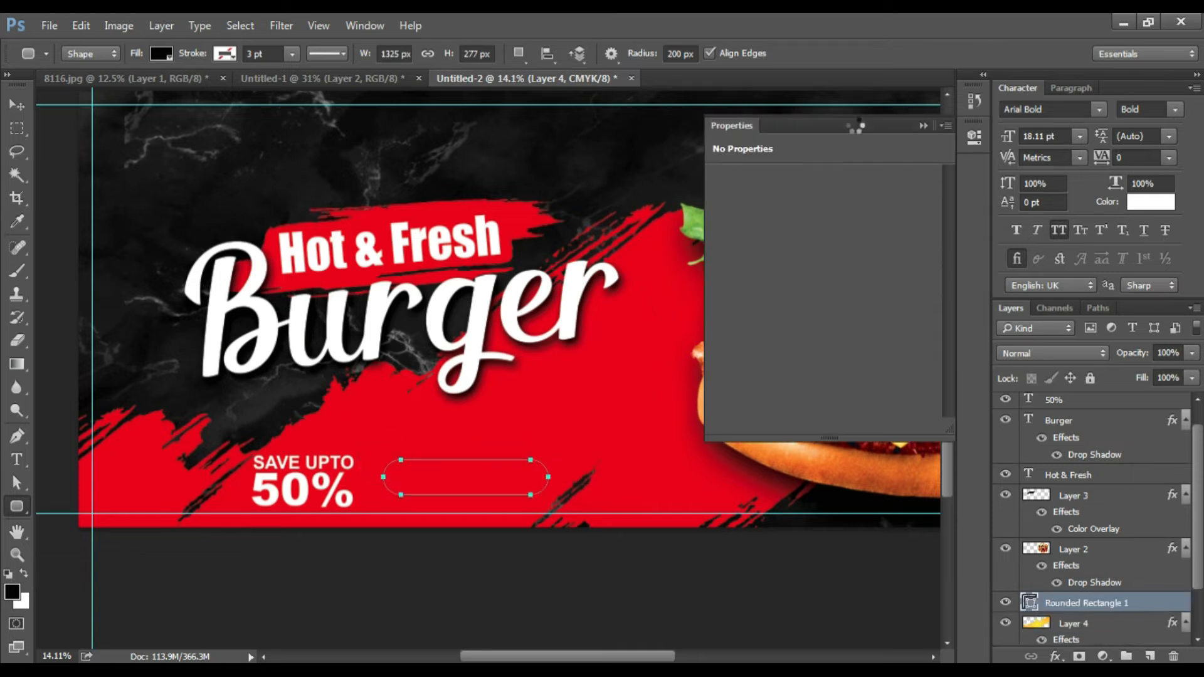
# - Fill the rounded rectangle with white, move it closer to "50%" and scale it down slightly
pyautogui.keyDown('ctrl'); pyautogui.click(444, 487); pyautogui.keyUp('ctrl')
pyautogui.press('v')
pyautogui.moveTo(444, 464); pyautogui.dragTo(422, 480)
pyautogui.hotkey('ctrl', 'BackSpace')
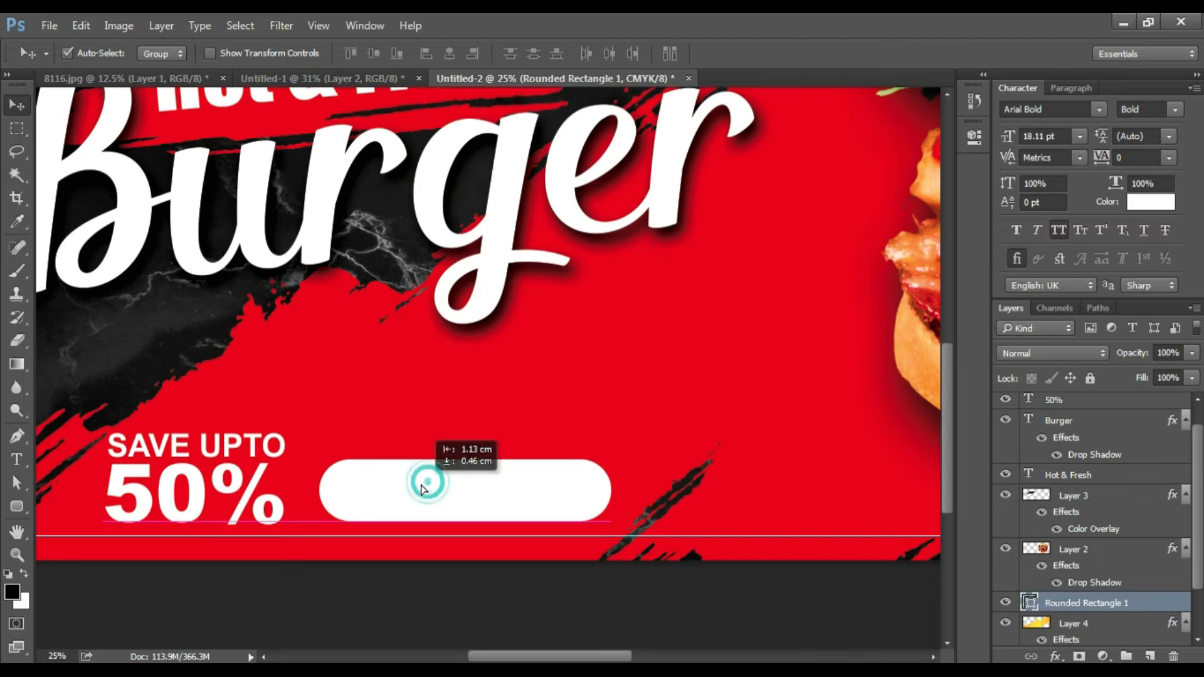
pyautogui.hotkey('ctrl', 't')
pyautogui.moveTo(603, 497); pyautogui.dragTo(539, 478)
pyautogui.press('Return')
# - Duplicate "50%" above the white rounded rectangle and change the copy's wording to "Order Now"
pyautogui.click(269, 450)
pyautogui.moveTo(196, 492); pyautogui.dragTo(439, 417)
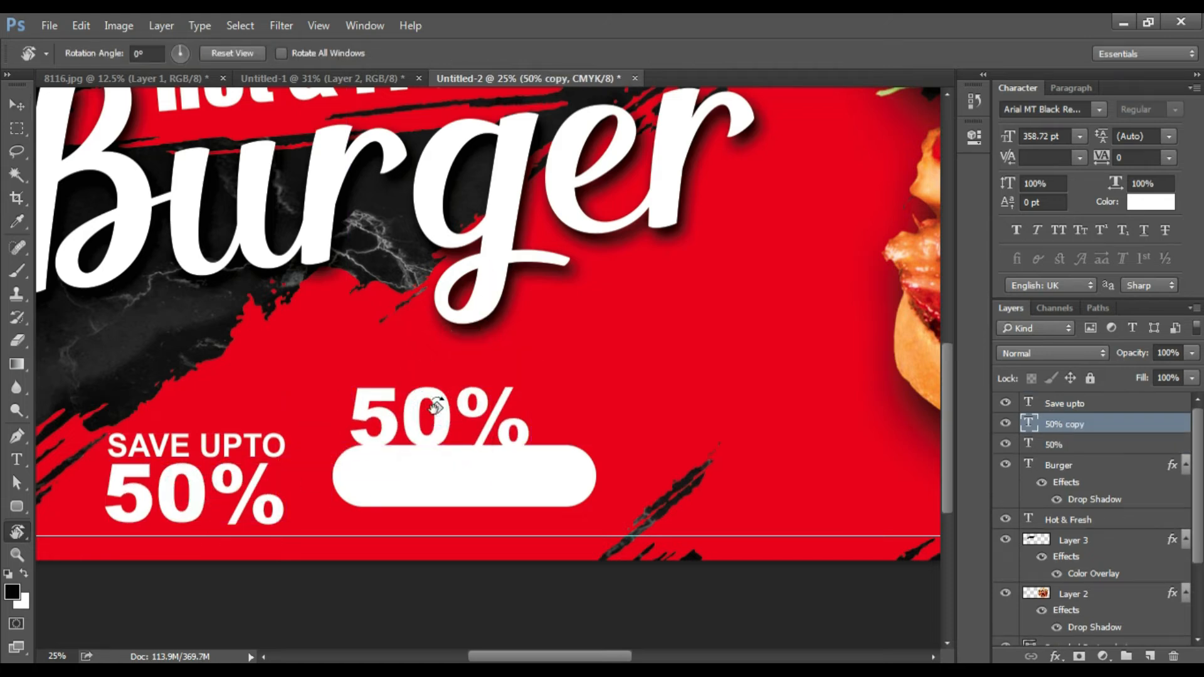
pyautogui.press('t')
pyautogui.doubleClick(435, 404)
pyautogui.press('Right')
pyautogui.hotkey('ctrl', 'a')
pyautogui.write('Order Now')
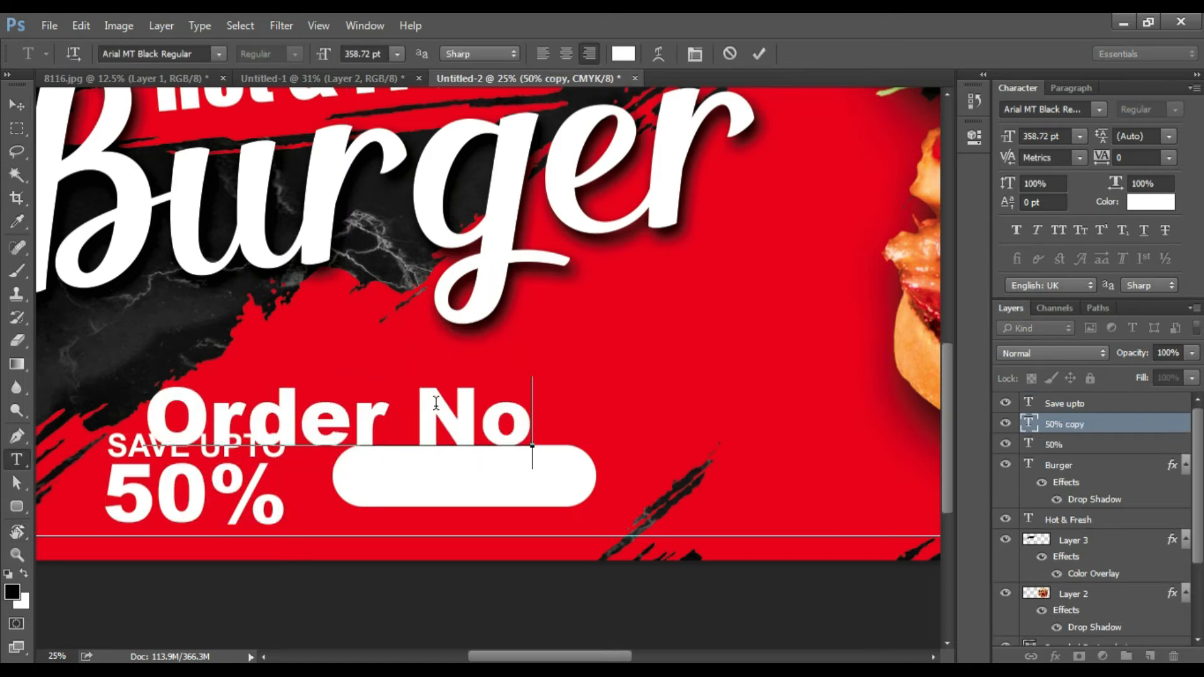
pyautogui.hotkey('ctrl', 'Return')
# - Set "Order Now" in all caps, move it onto the white rounded rectangle and colour it with the banner's red
pyautogui.press('v')
pyautogui.click(1061, 230)
pyautogui.moveTo(437, 403); pyautogui.dragTo(482, 442)
pyautogui.click(12, 592)
pyautogui.click(371, 376)
pyautogui.click(849, 110)
pyautogui.hotkey('alt', 'BackSpace')
# - Scale "Order Now" down to about 198 pt and centre it inside the white rounded rectangle
pyautogui.hotkey('ctrl', 't')
pyautogui.moveTo(166, 442); pyautogui.dragTo(343, 470)
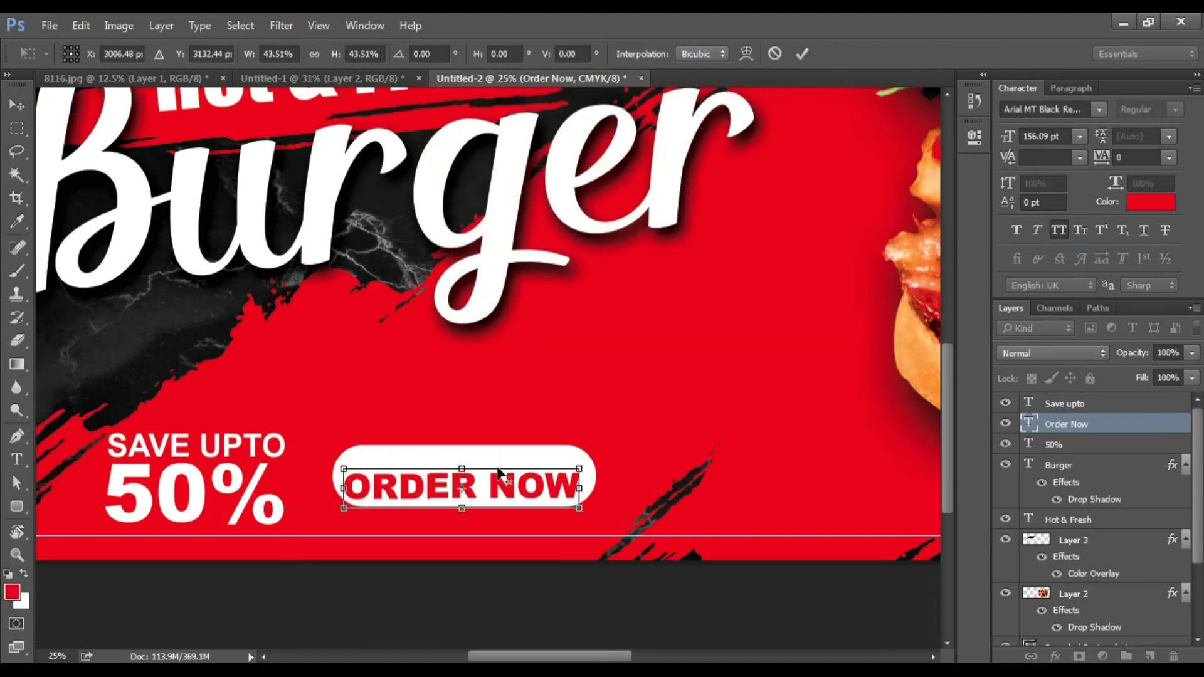
pyautogui.scroll(3, 500, 472)
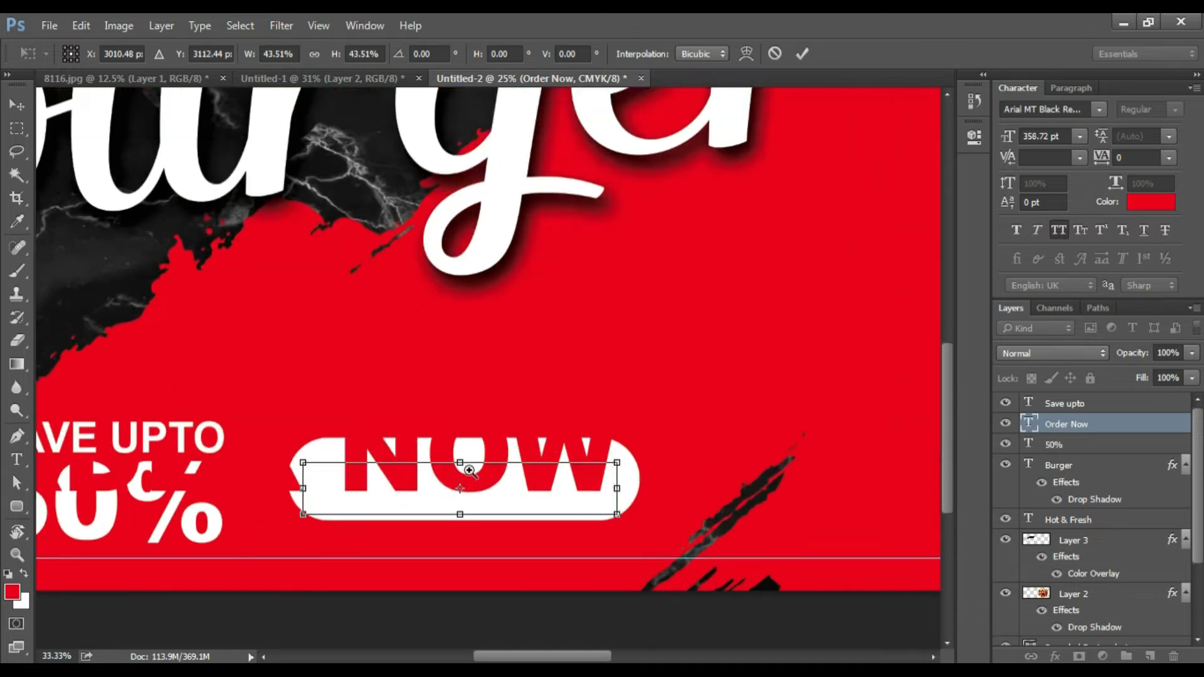
pyautogui.press('Return')
pyautogui.scroll(-3, 453, 433)
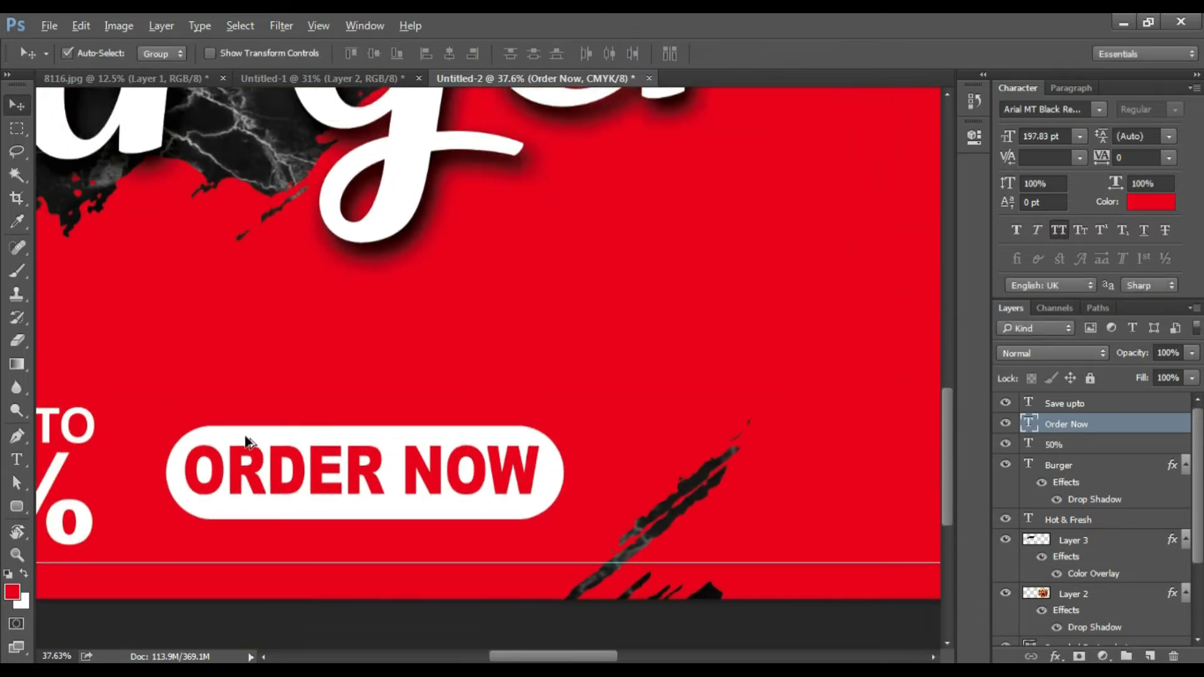
# - Duplicate "Order Now" to the right in white and replace the copy's wording with the contact phone number
pyautogui.moveTo(620, 462); pyautogui.dragTo(665, 472)
pyautogui.press('r')
pyautogui.click(633, 459)
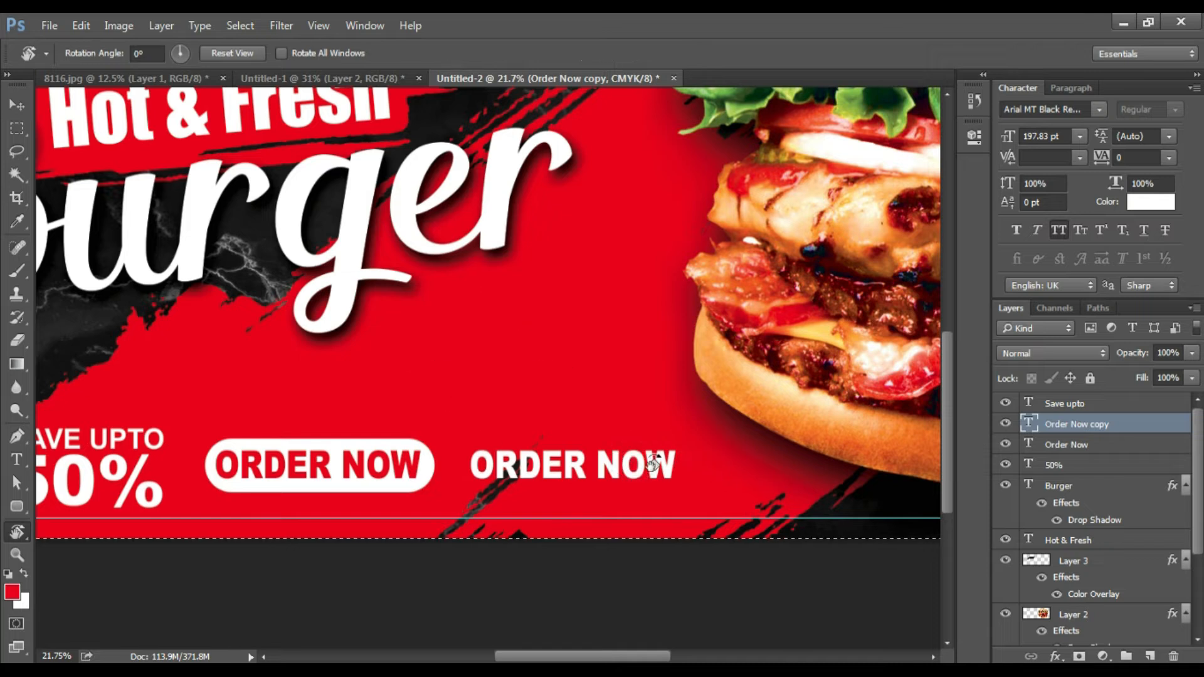
pyautogui.tripleClick(651, 460)
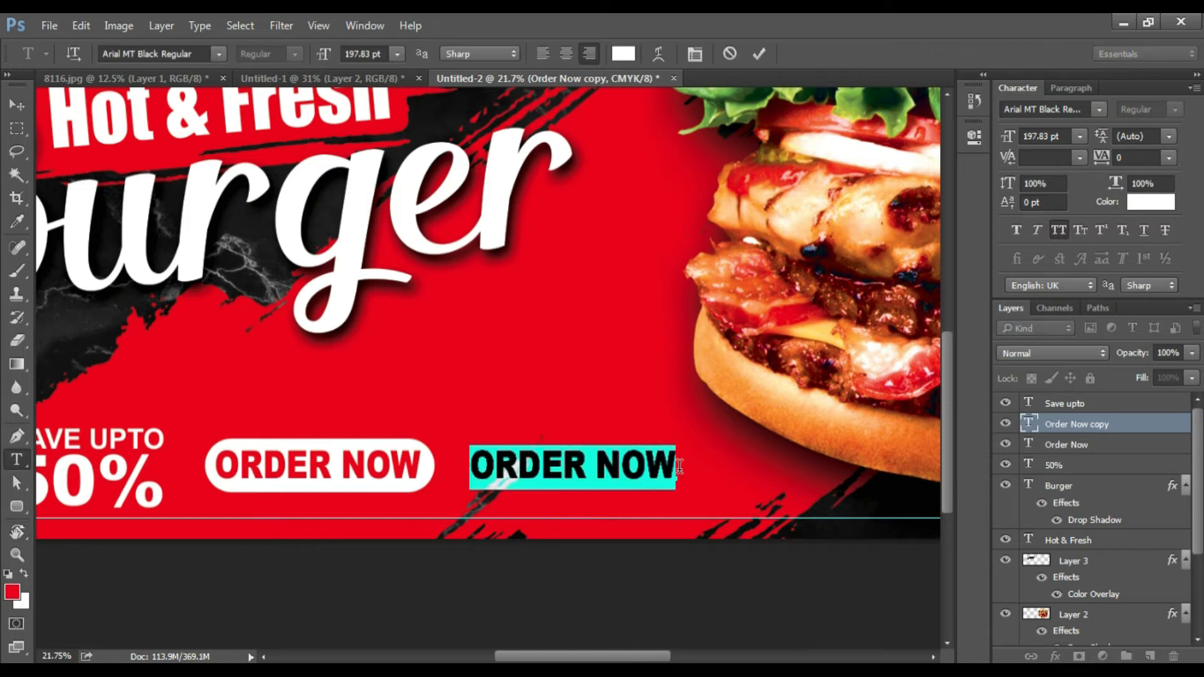
pyautogui.write('+91 0000 000')
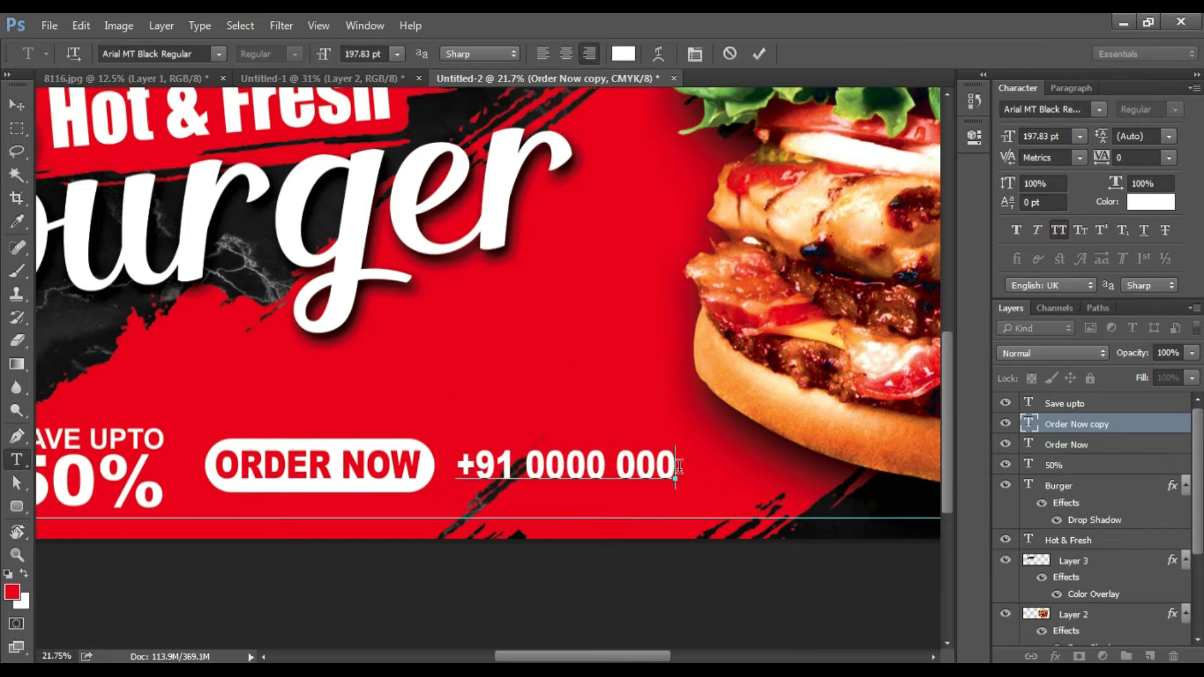
pyautogui.write(' 0000')
pyautogui.press('BackSpace')
pyautogui.hotkey('ctrl', 'Return')
# - Move the phone number to the right, below the burger's edge, and scale it down to about 169 pt
pyautogui.moveTo(662, 474); pyautogui.dragTo(776, 471)
pyautogui.hotkey('ctrl', 't')
pyautogui.moveTo(495, 443); pyautogui.dragTo(538, 449)
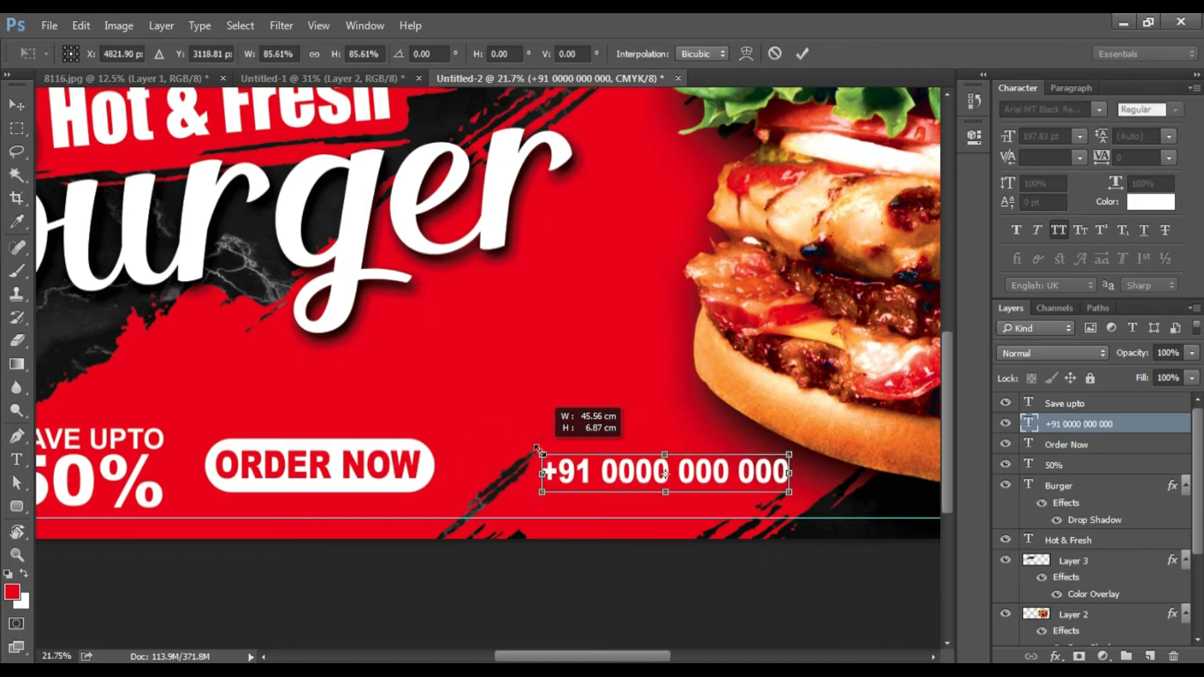
pyautogui.press('Return')
pyautogui.keyDown('ctrl'); pyautogui.click(642, 479); pyautogui.keyUp('ctrl')
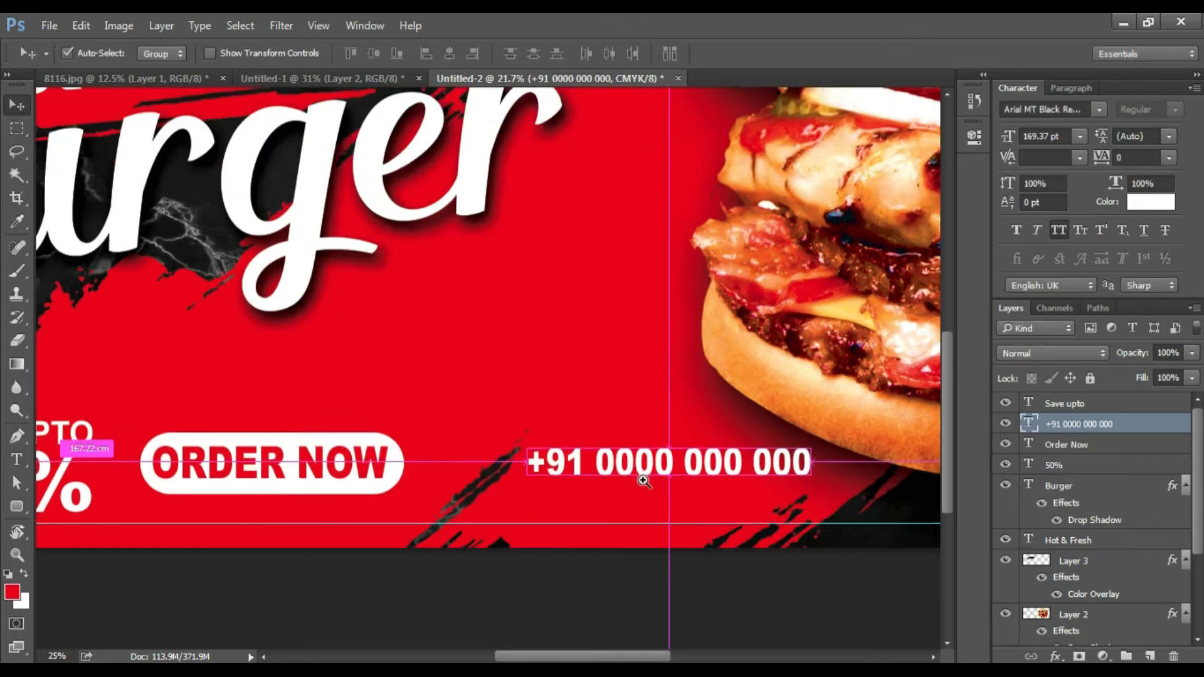
pyautogui.keyDown('ctrl'); pyautogui.click(643, 479); pyautogui.keyUp('ctrl')
pyautogui.keyDown('ctrl'); pyautogui.click(645, 478); pyautogui.keyUp('ctrl')
pyautogui.moveTo(653, 477)
pyautogui.mouseDown()
pyautogui.moveTo(654, 500)
pyautogui.moveTo(648, 466)
pyautogui.moveTo(656, 496)
pyautogui.mouseUp()
pyautogui.hotkey('ctrl', 'z')
pyautogui.doubleClick(656, 497)
pyautogui.write('www.')
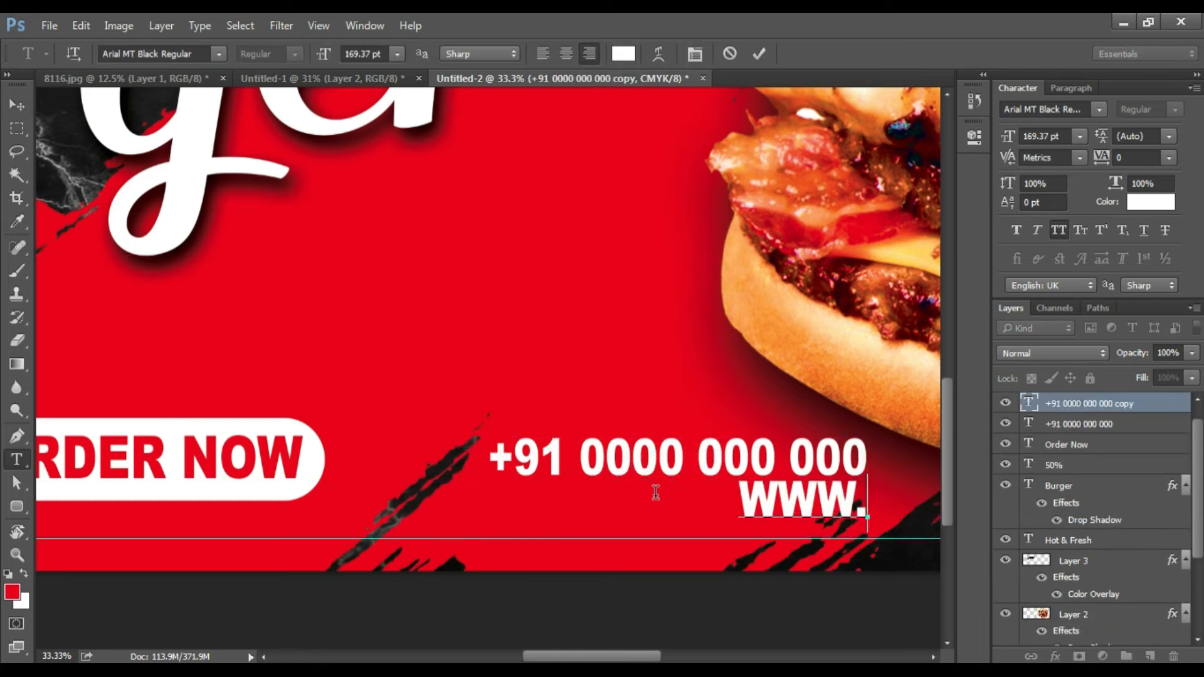
pyautogui.write('webaddress')
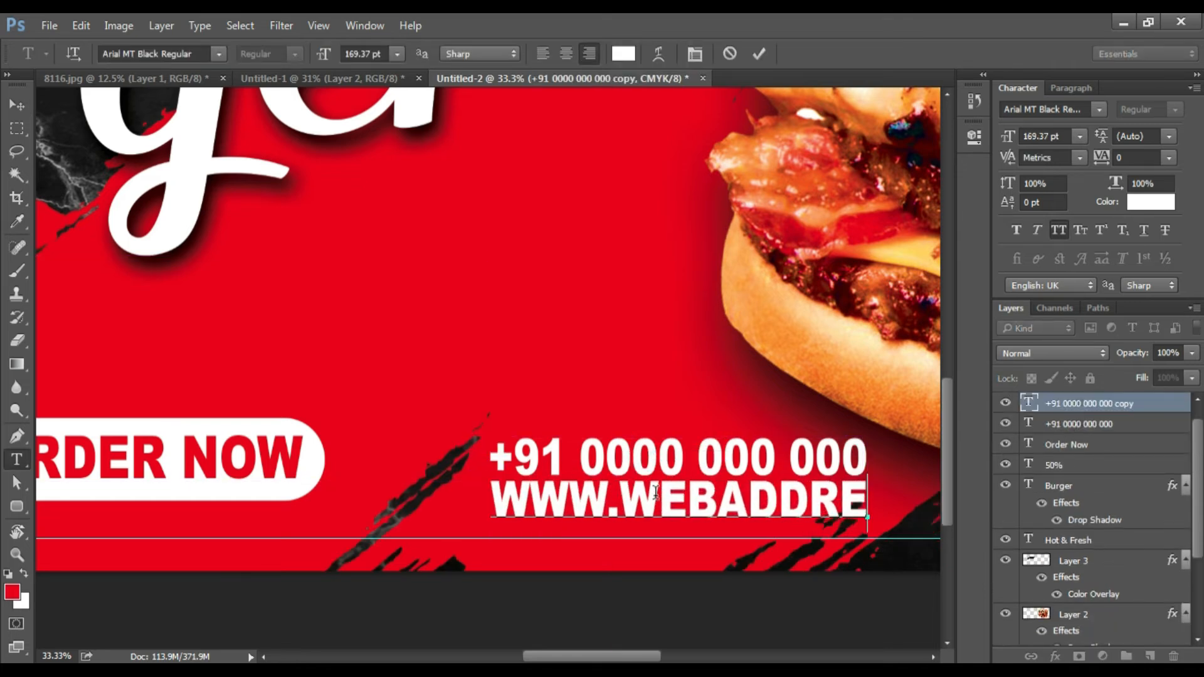
pyautogui.write('.com')
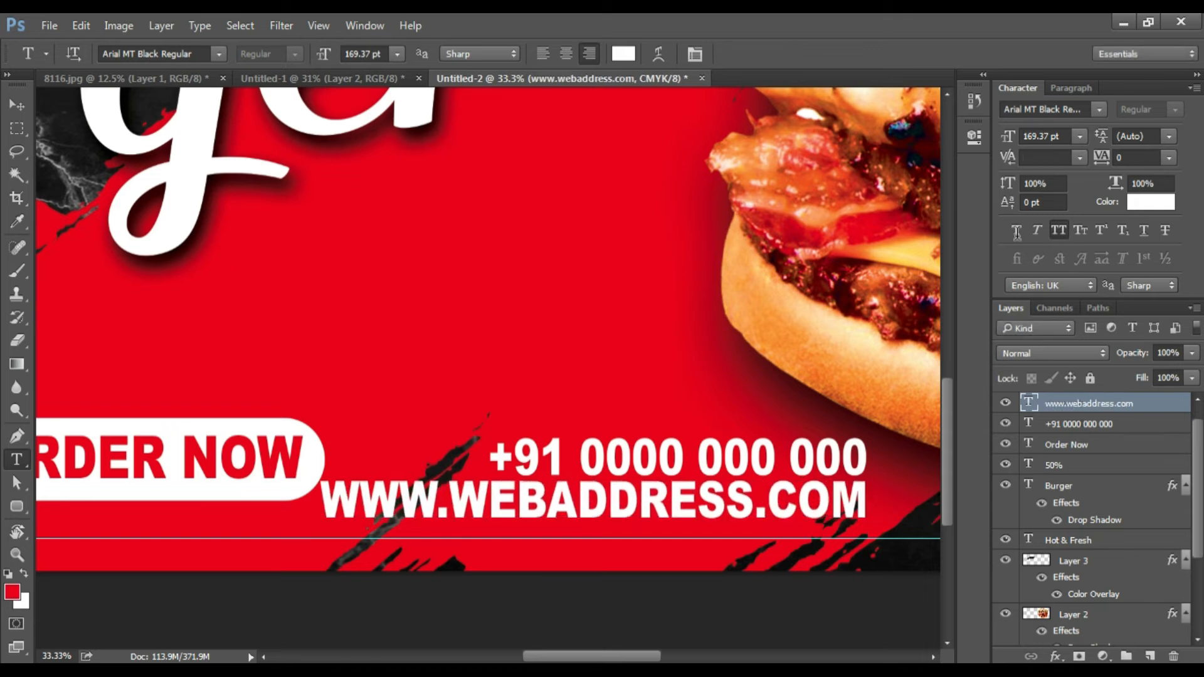
# - Turn off all caps for the web address, scale it to about 98 pt and right-align it just below the phone number
pyautogui.click(1060, 230)
pyautogui.hotkey('ctrl', 't')
pyautogui.moveTo(373, 470); pyautogui.dragTo(581, 483)
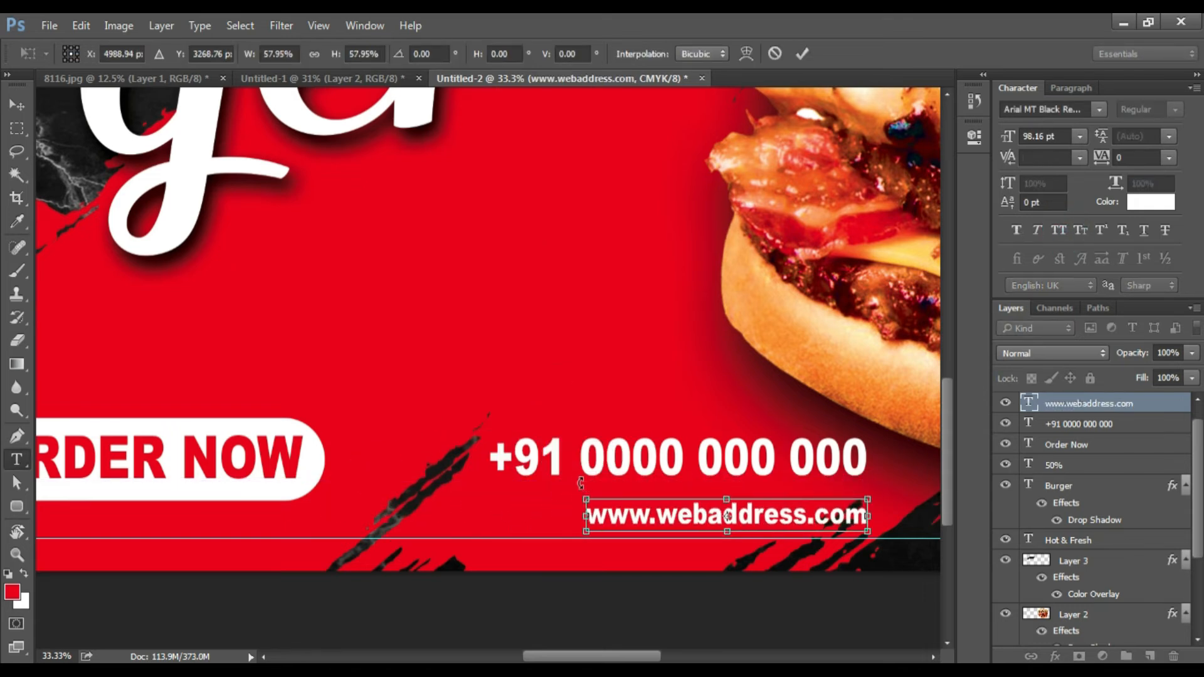
pyautogui.press('Return')
pyautogui.press('v')
pyautogui.moveTo(735, 519); pyautogui.dragTo(736, 497)
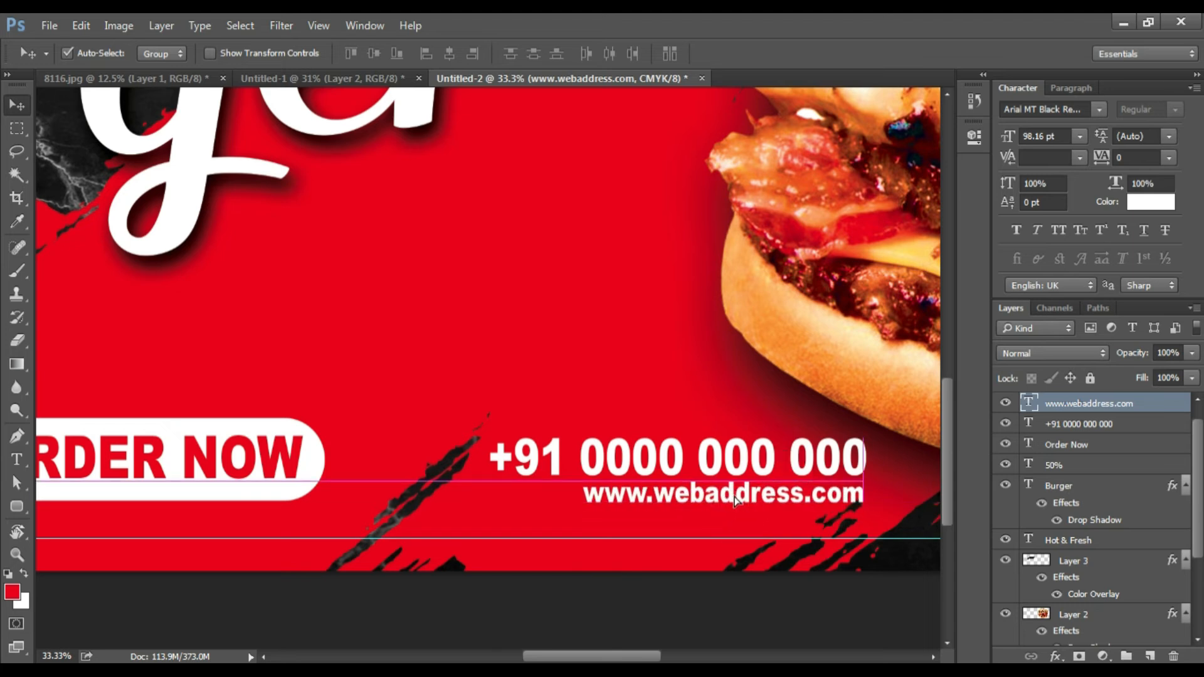
pyautogui.scroll(-3, 551, 506)
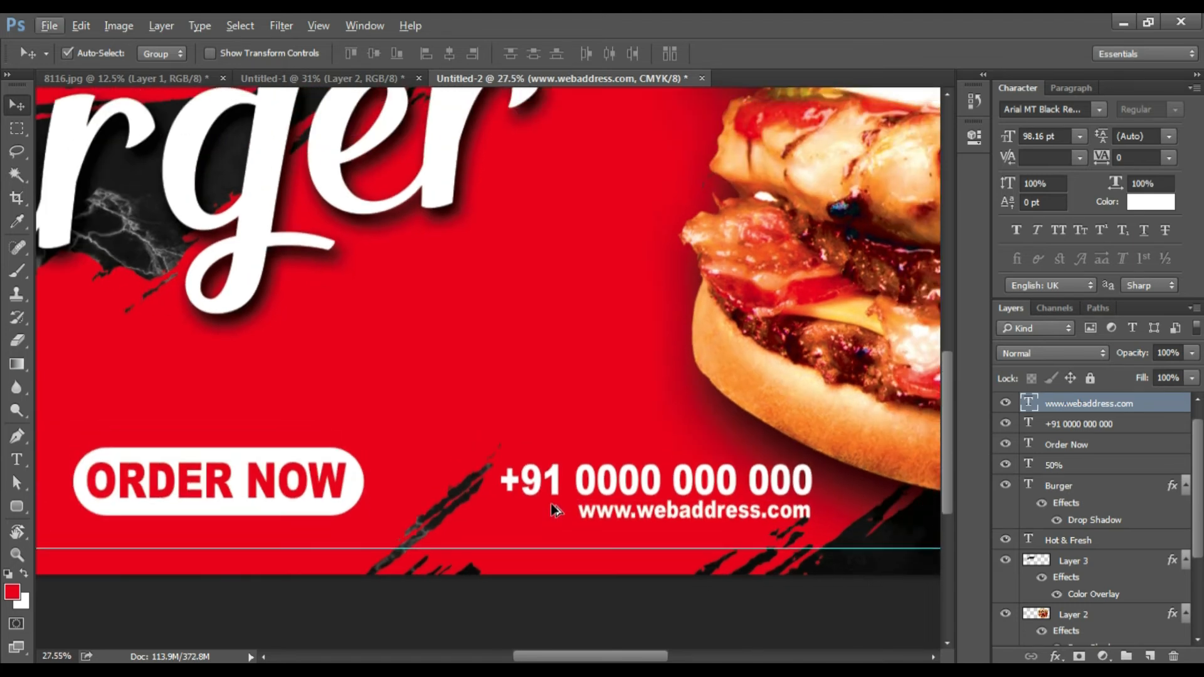
pyautogui.scroll(-2, 568, 488)
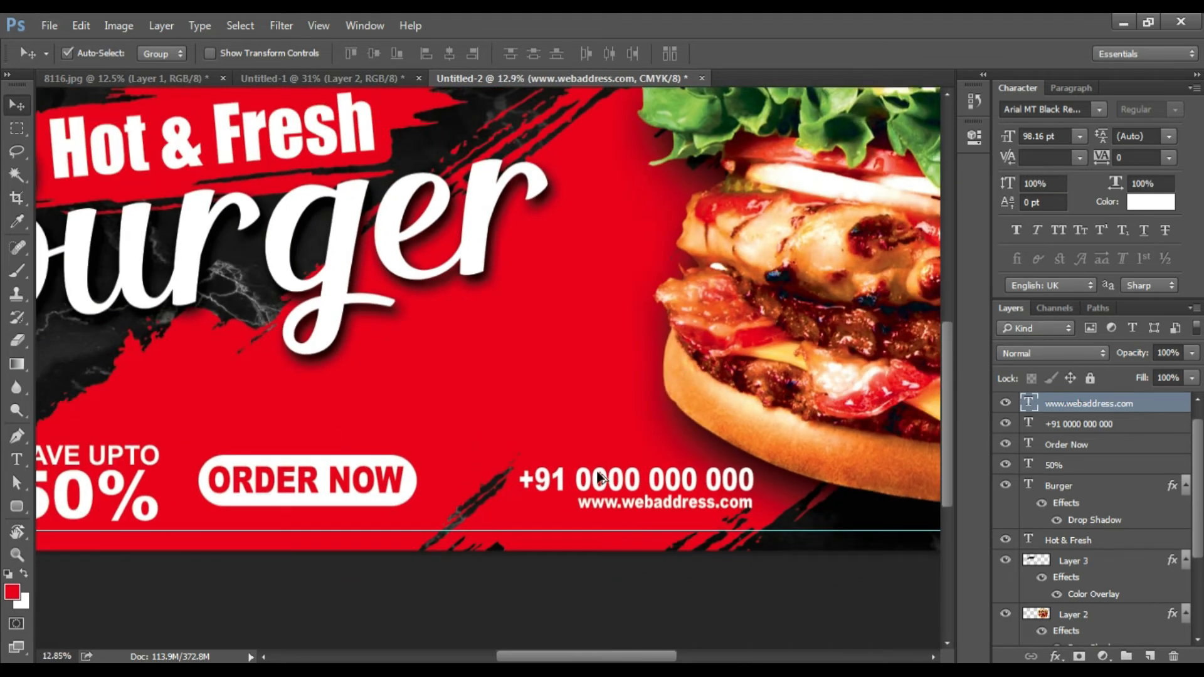
pyautogui.scroll(-1, 599, 478)
pyautogui.scroll(3, 612, 482)
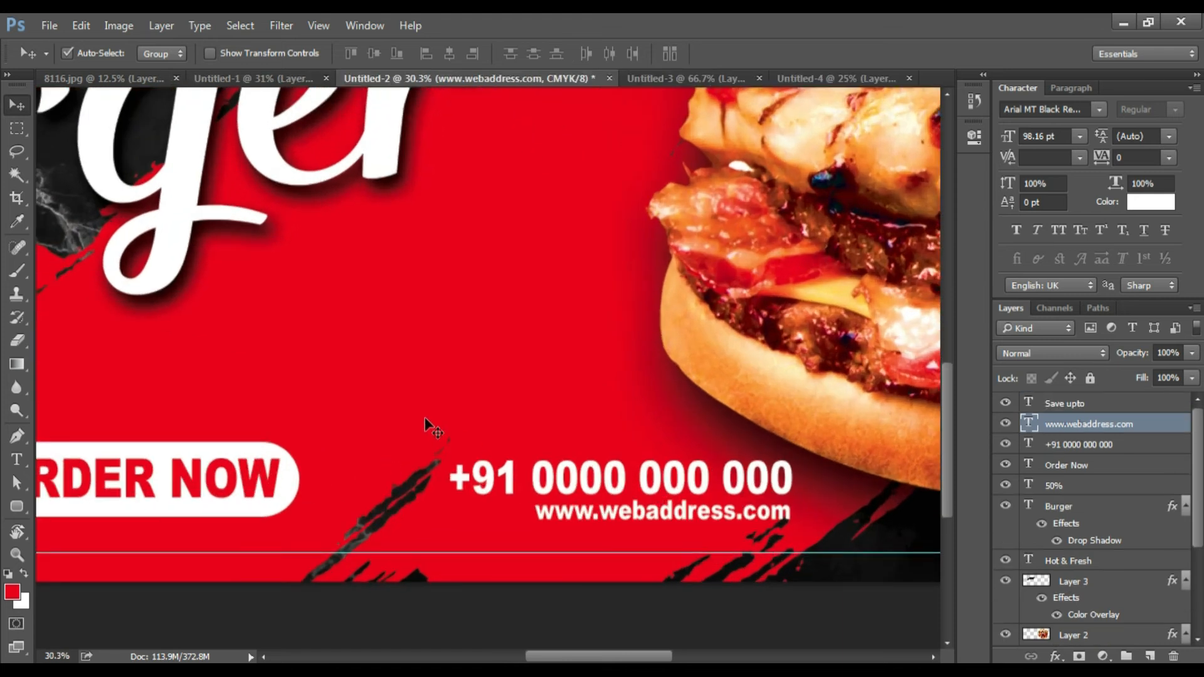
pyautogui.scroll(-5, 424, 416)
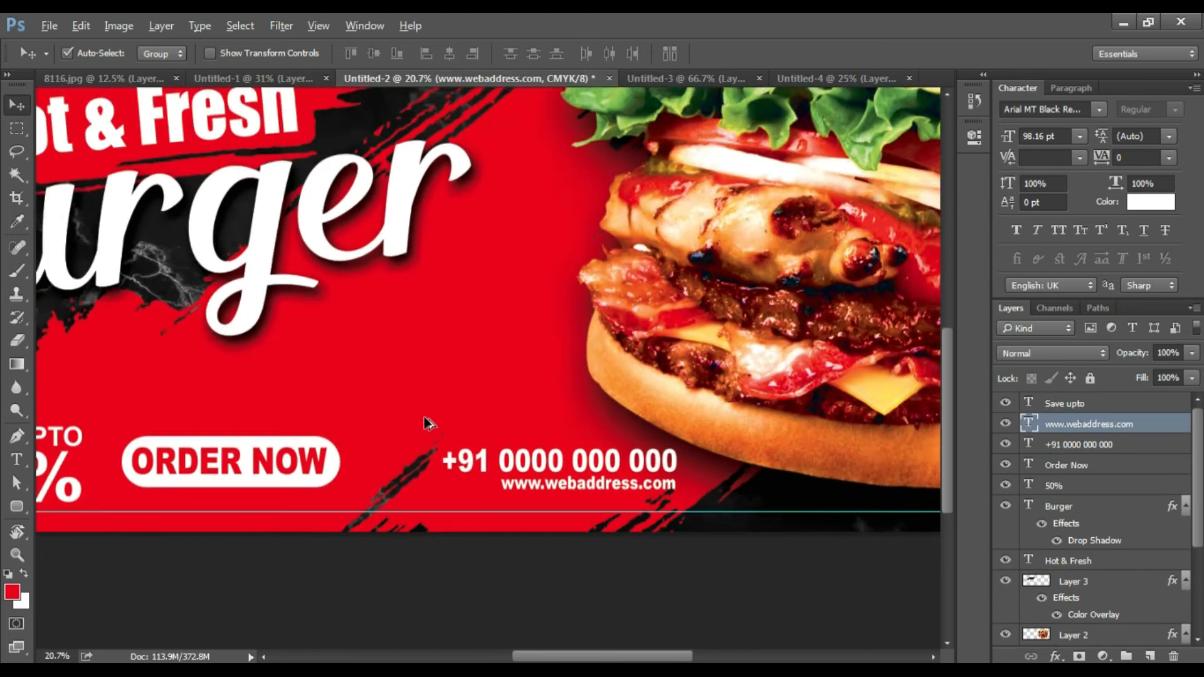
# - Bring the row of social media icons from the Untitled-3 document into the banner's upper-right red area
pyautogui.click(690, 78)
pyautogui.moveTo(522, 380); pyautogui.dragTo(816, 276)
pyautogui.scroll(3, 812, 253)
pyautogui.scroll(2, 812, 254)
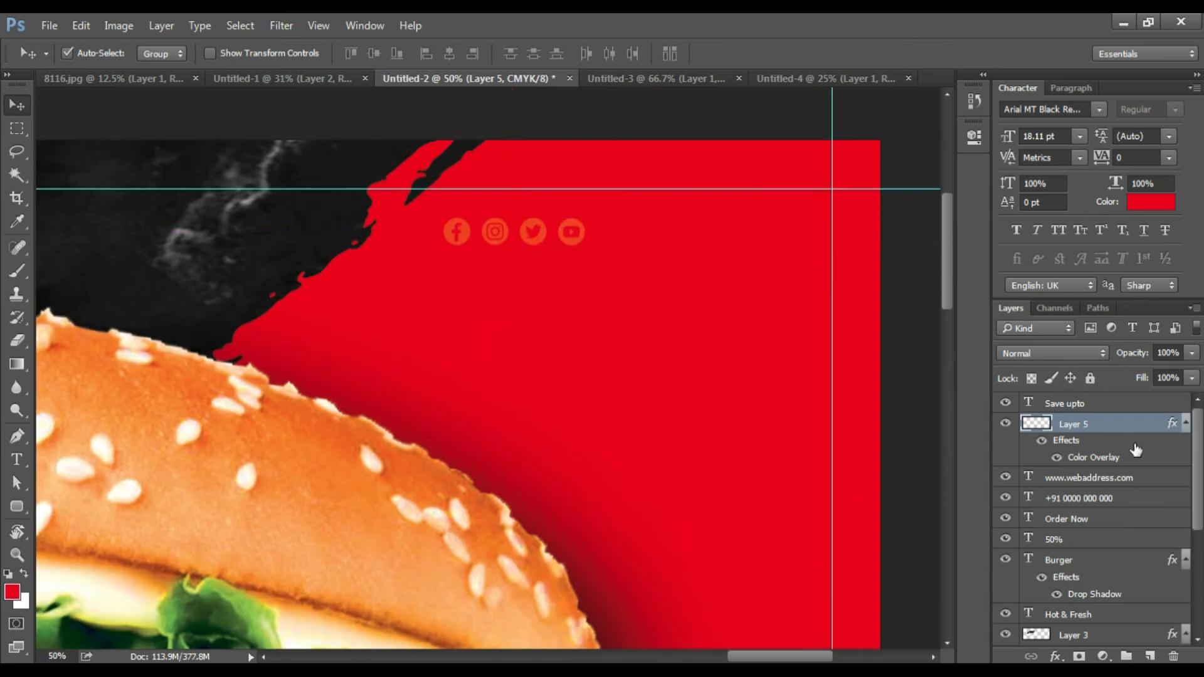
# - Change the social media icons' Color Overlay to white
pyautogui.doubleClick(1128, 424)
pyautogui.click(592, 303)
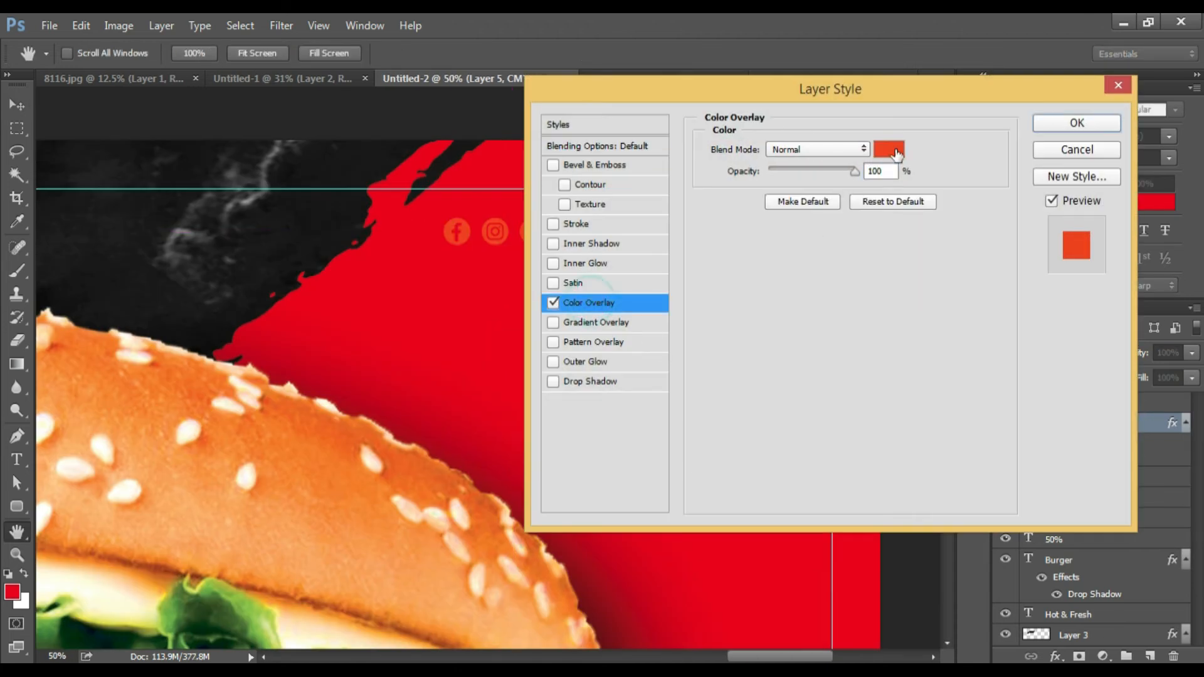
pyautogui.click(887, 148)
pyautogui.click(446, 123)
pyautogui.click(875, 111)
pyautogui.press('Return')
# - Move the social icons into the banner's upper-right guide corner and scale them up to about 126%
pyautogui.scroll(1, 611, 210)
pyautogui.moveTo(547, 290); pyautogui.dragTo(422, 309)
pyautogui.moveTo(426, 274); pyautogui.dragTo(742, 244)
pyautogui.hotkey('ctrl', 't')
pyautogui.moveTo(578, 249); pyautogui.dragTo(526, 257)
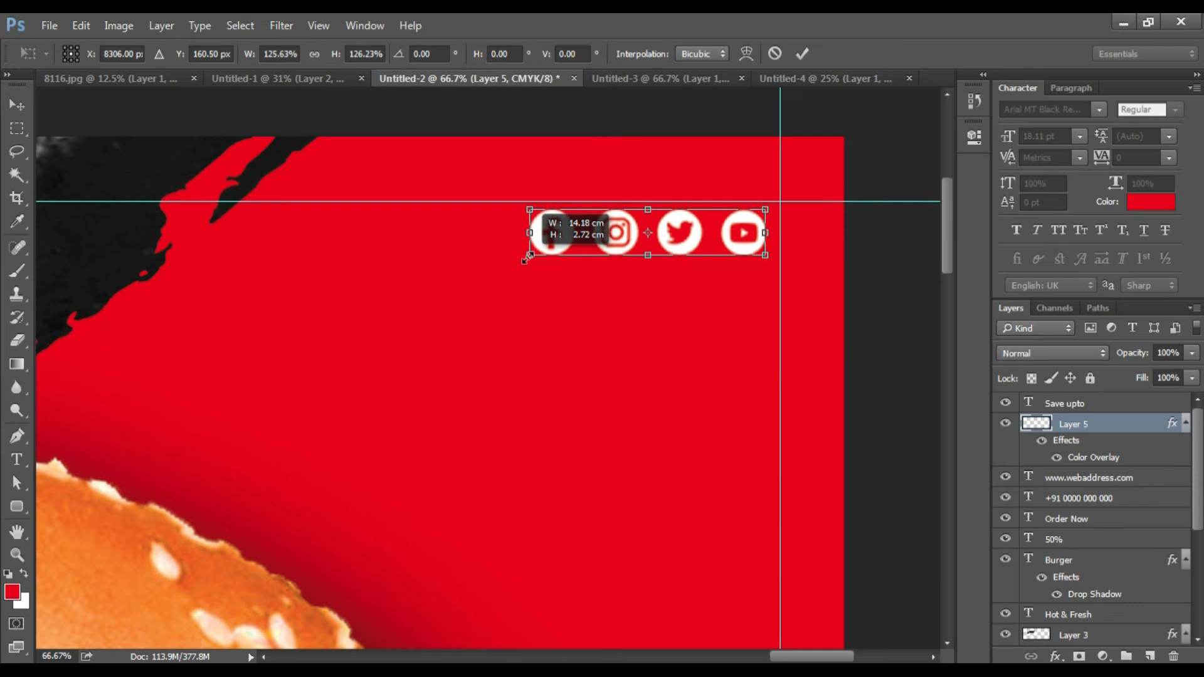
pyautogui.press('Return')
# - Add the text "Follow us" in white to the left of and below the social icons
pyautogui.press('t')
pyautogui.click(370, 278)
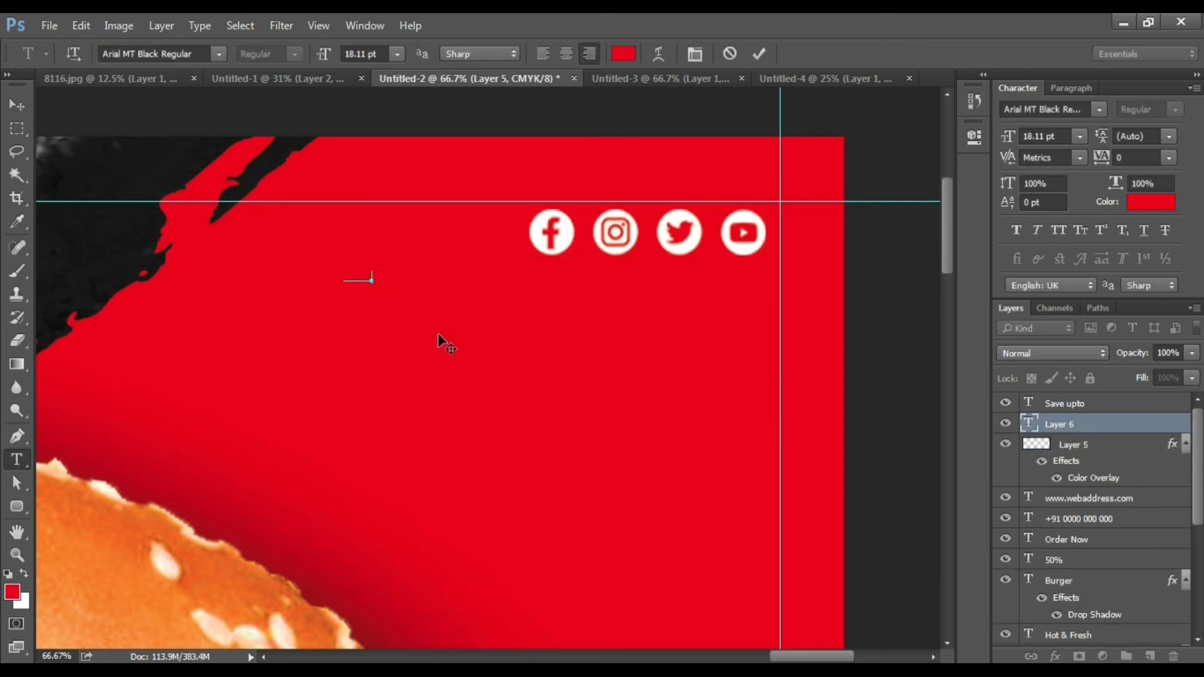
pyautogui.write('Follow us')
pyautogui.hotkey('ctrl', 'Return')
pyautogui.press('v')
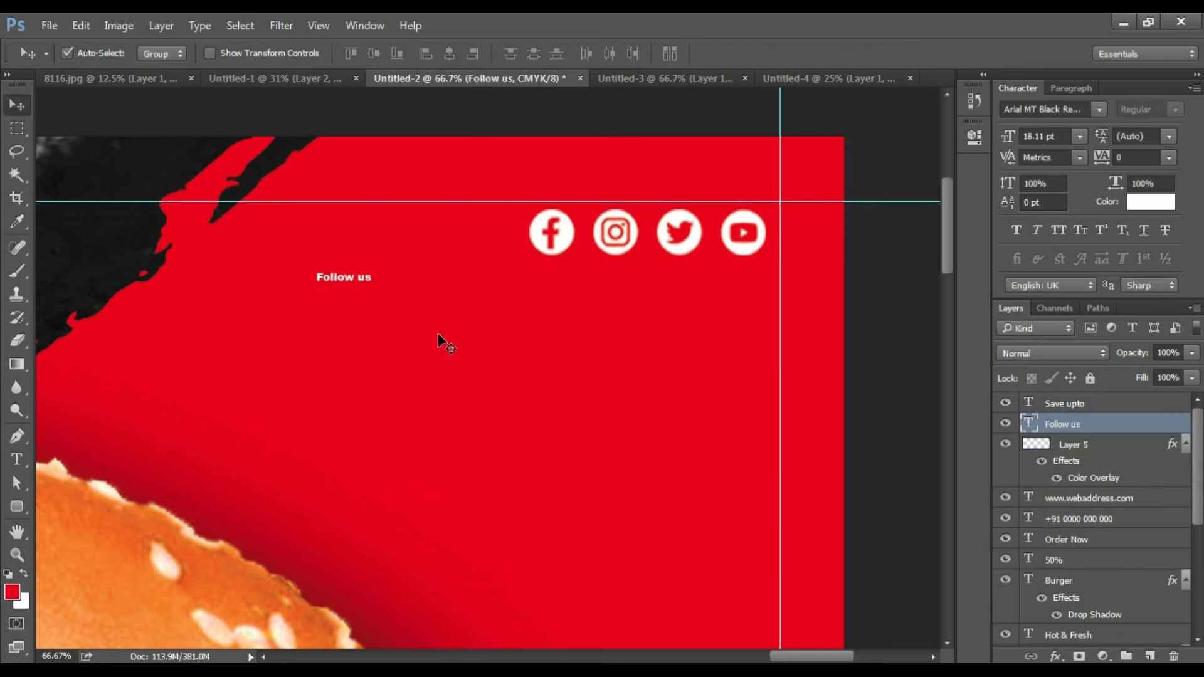
# - Scale "Follow us" up to about 56 pt and place it directly left of the social icons
pyautogui.hotkey('ctrl', 't')
pyautogui.moveTo(456, 246); pyautogui.dragTo(342, 209)
pyautogui.press('Return')
pyautogui.scroll(-10, 342, 209)
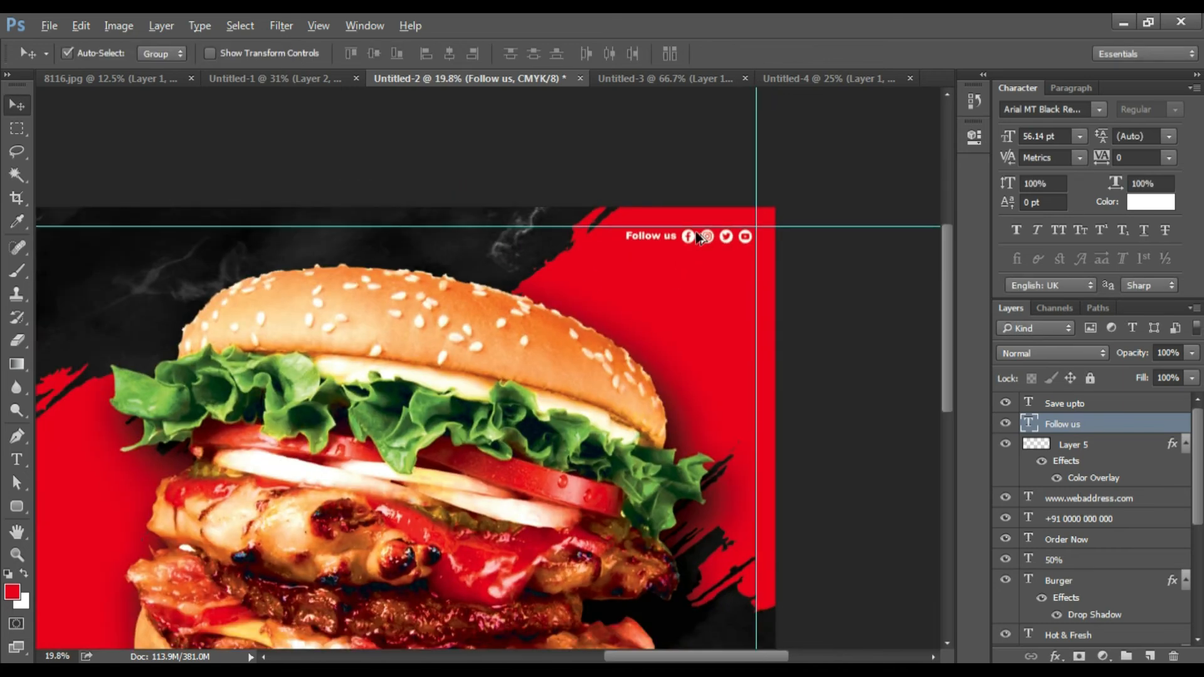
# - Bring the burger logo from the Untitled-4 document into the banner's upper-left corner and scale it down
pyautogui.click(833, 84)
pyautogui.moveTo(538, 301); pyautogui.dragTo(242, 279)
pyautogui.keyDown('ctrl'); pyautogui.click(199, 254); pyautogui.keyUp('ctrl')
pyautogui.keyDown('ctrl'); pyautogui.click(199, 254); pyautogui.keyUp('ctrl')
pyautogui.keyDown('ctrl'); pyautogui.click(198, 254); pyautogui.keyUp('ctrl')
pyautogui.hotkey('ctrl', 't')
pyautogui.moveTo(374, 410); pyautogui.dragTo(225, 287)
pyautogui.press('Return')
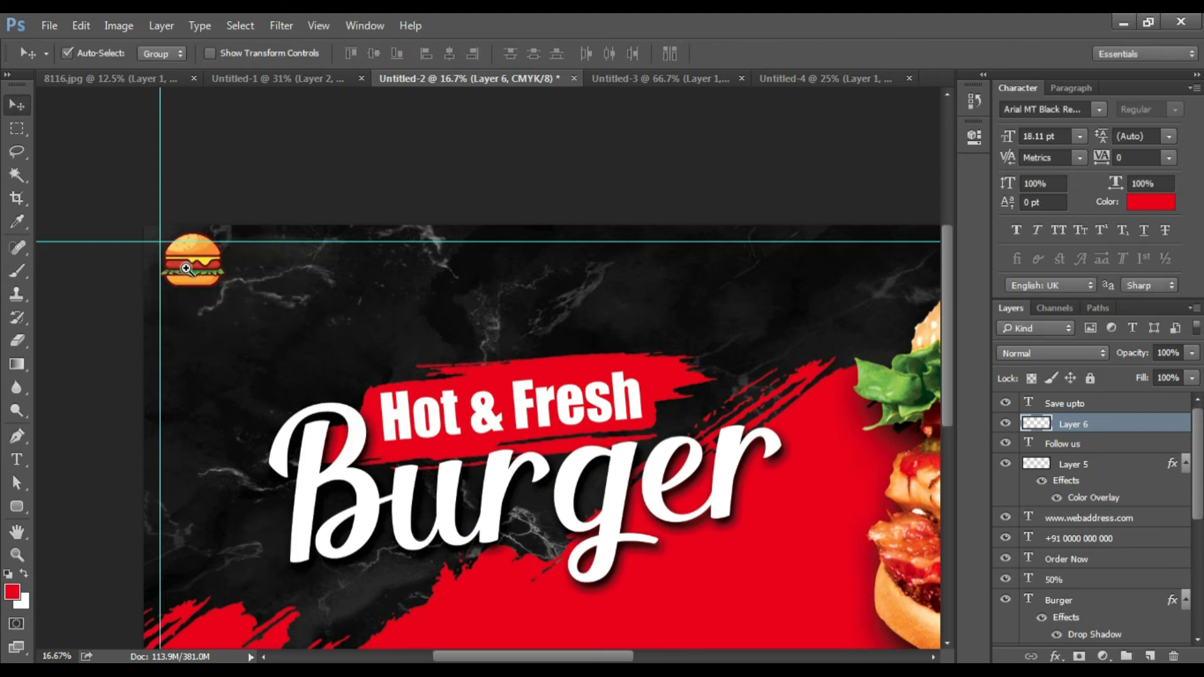
# - Move the burger logo inside the upper-left guides and scale it down slightly
pyautogui.keyDown('ctrl'); pyautogui.click(185, 261); pyautogui.keyUp('ctrl')
pyautogui.keyDown('ctrl'); pyautogui.click(185, 261); pyautogui.keyUp('ctrl')
pyautogui.keyDown('ctrl'); pyautogui.click(185, 261); pyautogui.keyUp('ctrl')
pyautogui.moveTo(277, 326); pyautogui.dragTo(328, 356)
pyautogui.moveTo(296, 271); pyautogui.dragTo(294, 305)
pyautogui.hotkey('ctrl', 't')
pyautogui.moveTo(391, 403); pyautogui.dragTo(372, 387)
pyautogui.press('Return')
# - Add the text "Your Logo Here" on three lines to the right of the burger logo
pyautogui.press('t')
pyautogui.click(430, 292)
pyautogui.write('Your L')
pyautogui.write('ogo')
pyautogui.press('Return')
pyautogui.write('Here')
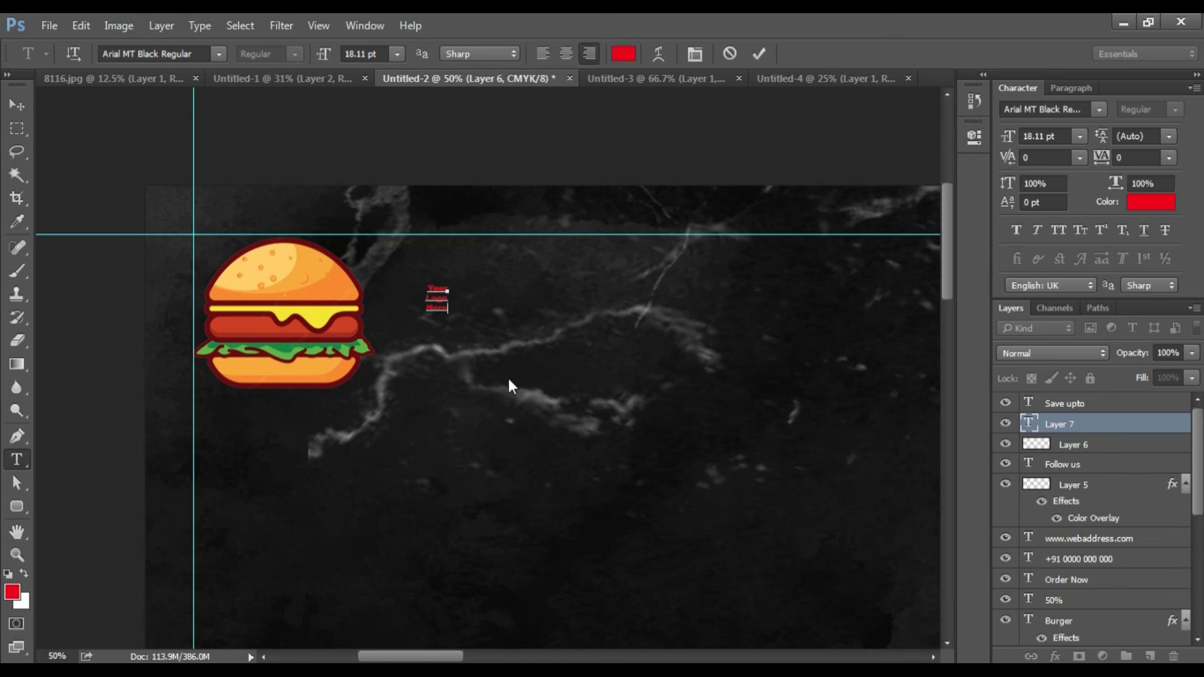
pyautogui.hotkey('ctrl', 'Return')
# - Make "Your Logo Here" white, scale it to about 82 pt and place it right beside the burger logo
pyautogui.hotkey('ctrl', 't')
pyautogui.moveTo(449, 314); pyautogui.dragTo(484, 390)
pyautogui.press('Return')
pyautogui.press('v')
pyautogui.hotkey('ctrl', 't')
pyautogui.press('Return')
pyautogui.hotkey('ctrl', '0')
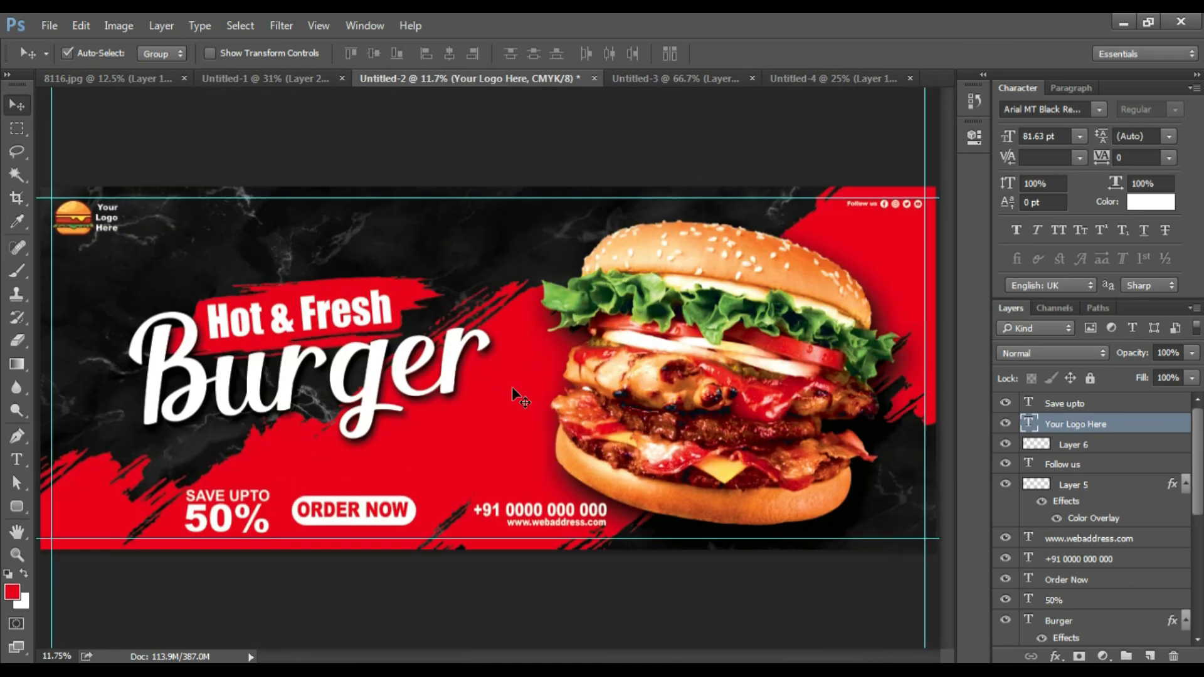
# - Hide the guides and view the whole banner in full-screen mode, fitted to the screen
pyautogui.hotkey('ctrl', 'h')
pyautogui.write('gff')
pyautogui.click(398, 439)
pyautogui.click(576, 290)
pyautogui.press('v')
pyautogui.press('f')
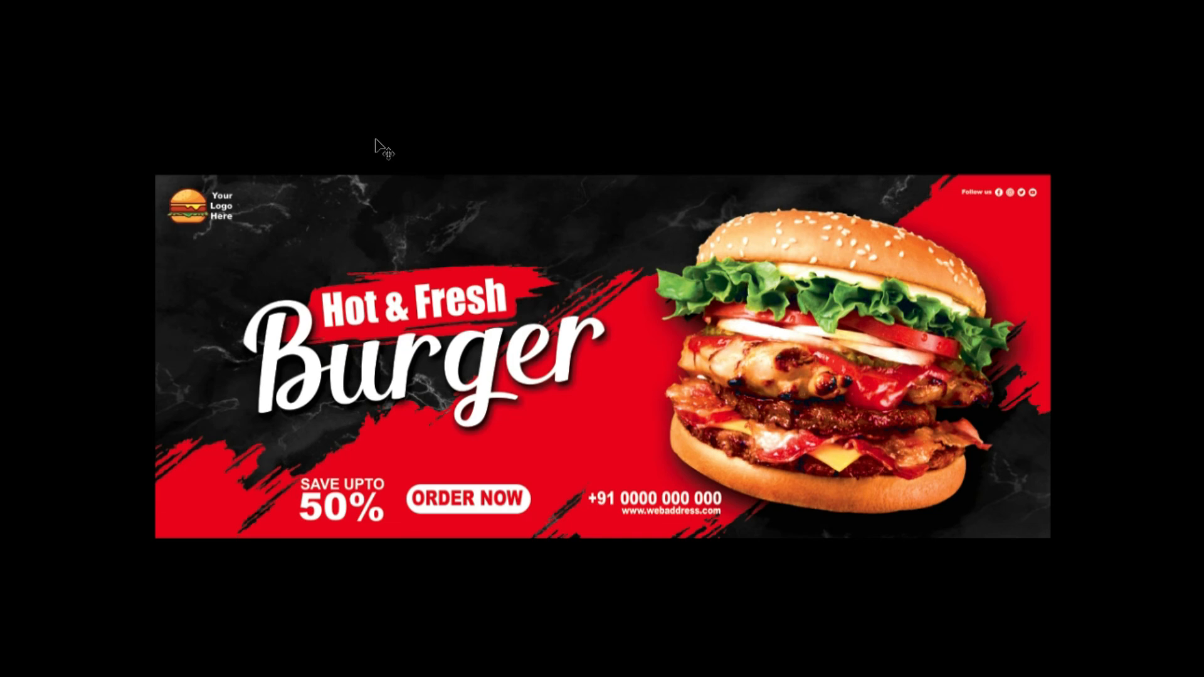
pyautogui.hotkey('ctrl', '0')
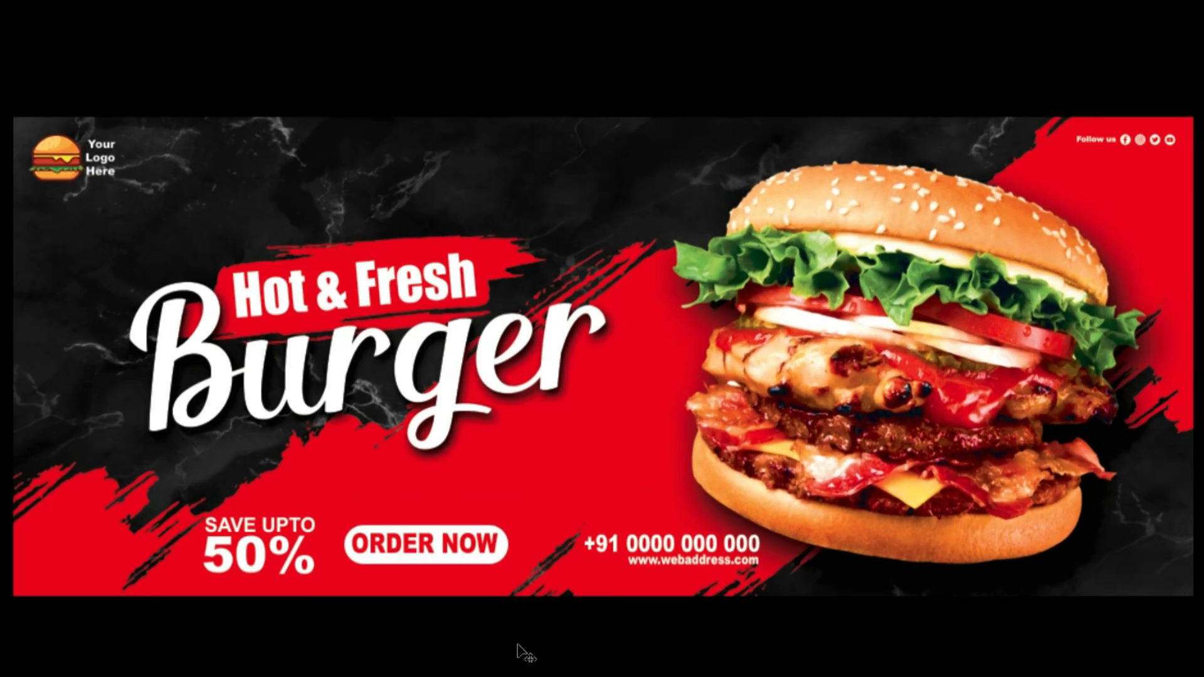